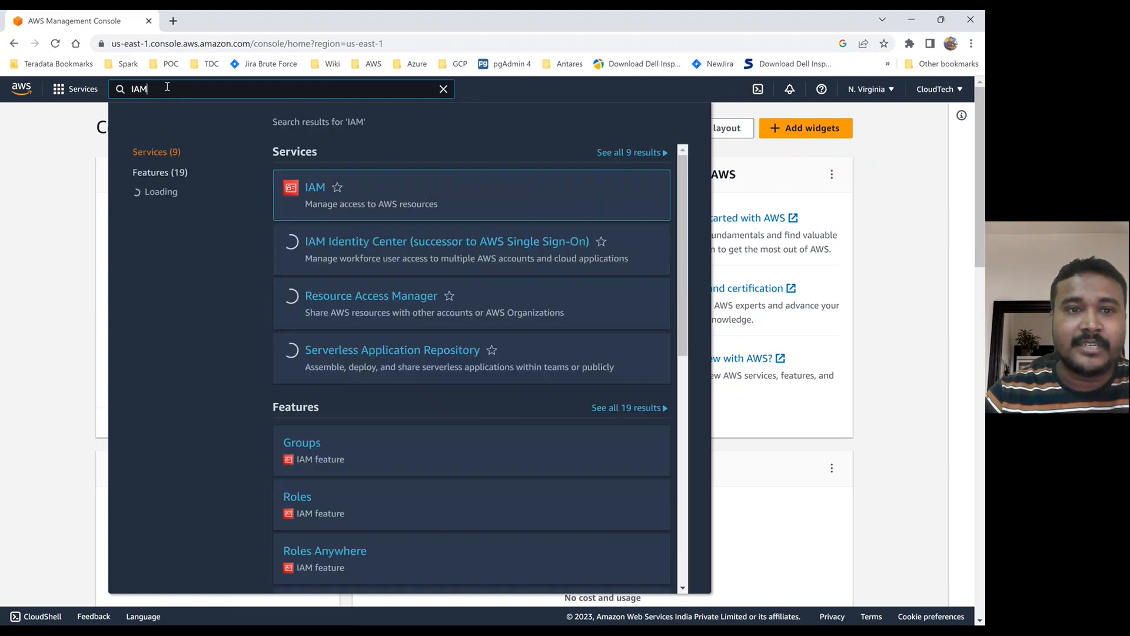
In IAM, start creating a role with AWS service as trusted entity type and EC2 as use case, continuing to permissions.
left_click(316, 193)
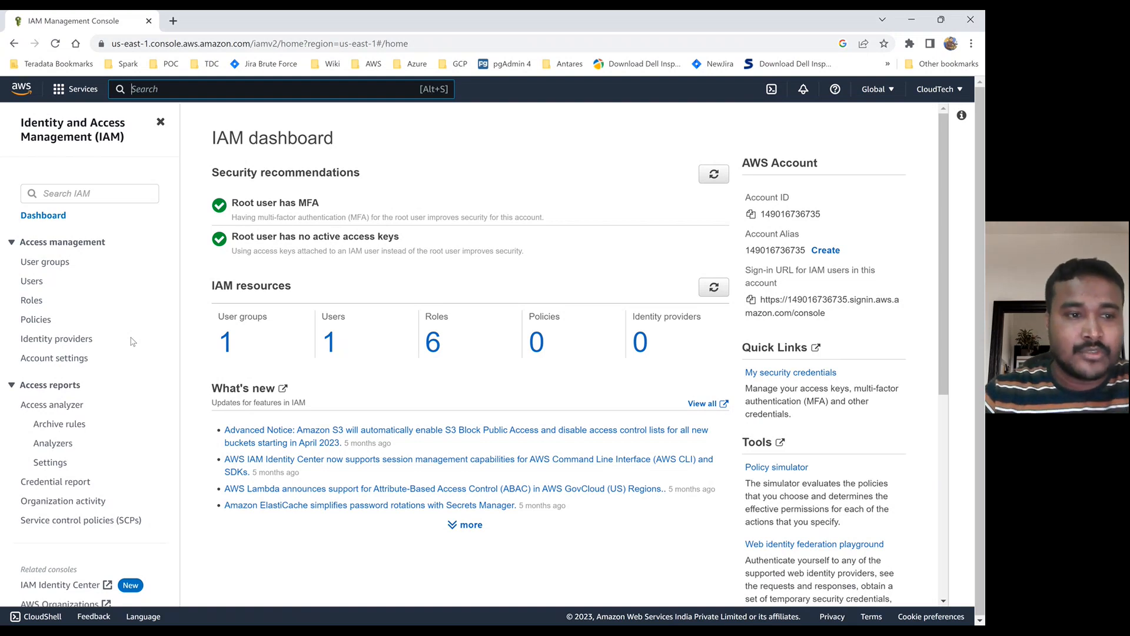
left_click(28, 301)
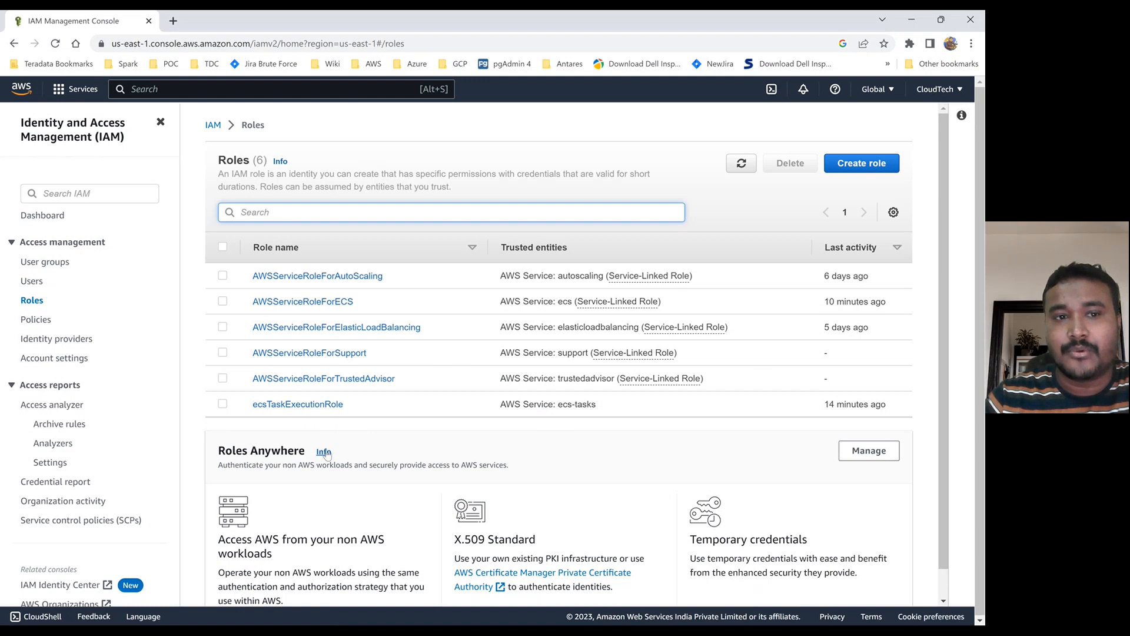
left_click(864, 156)
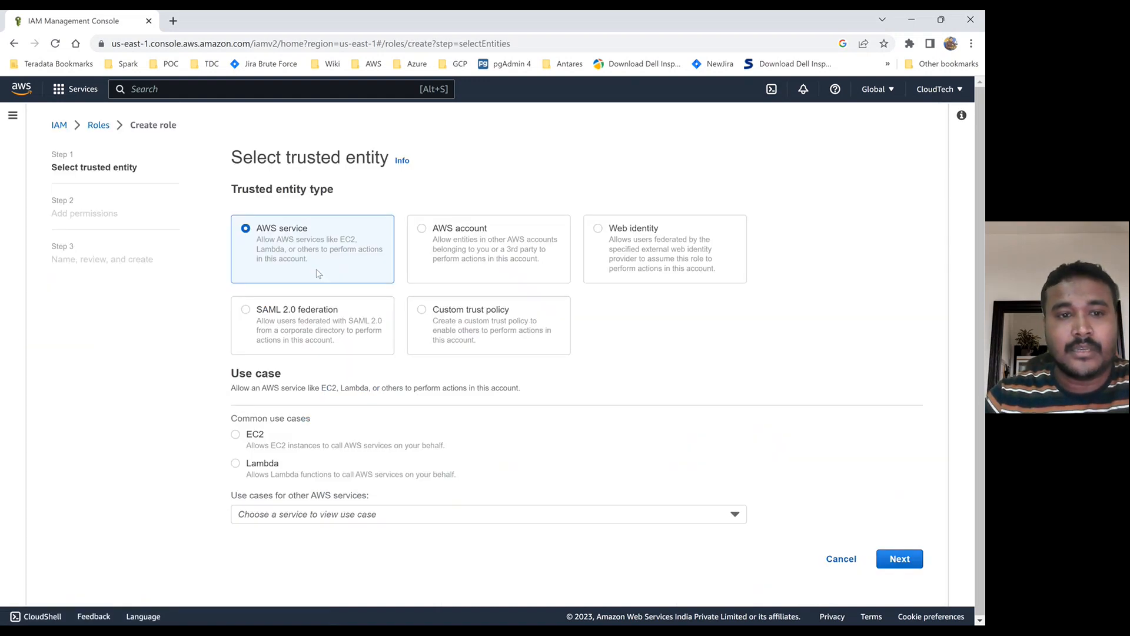
left_click(235, 435)
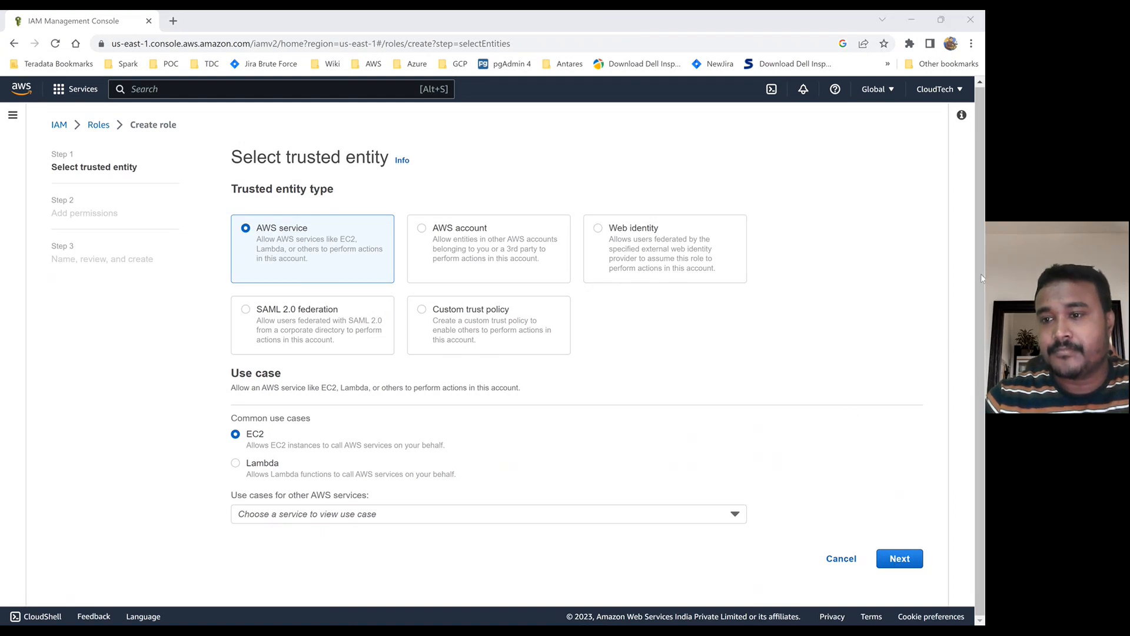
left_click(900, 559)
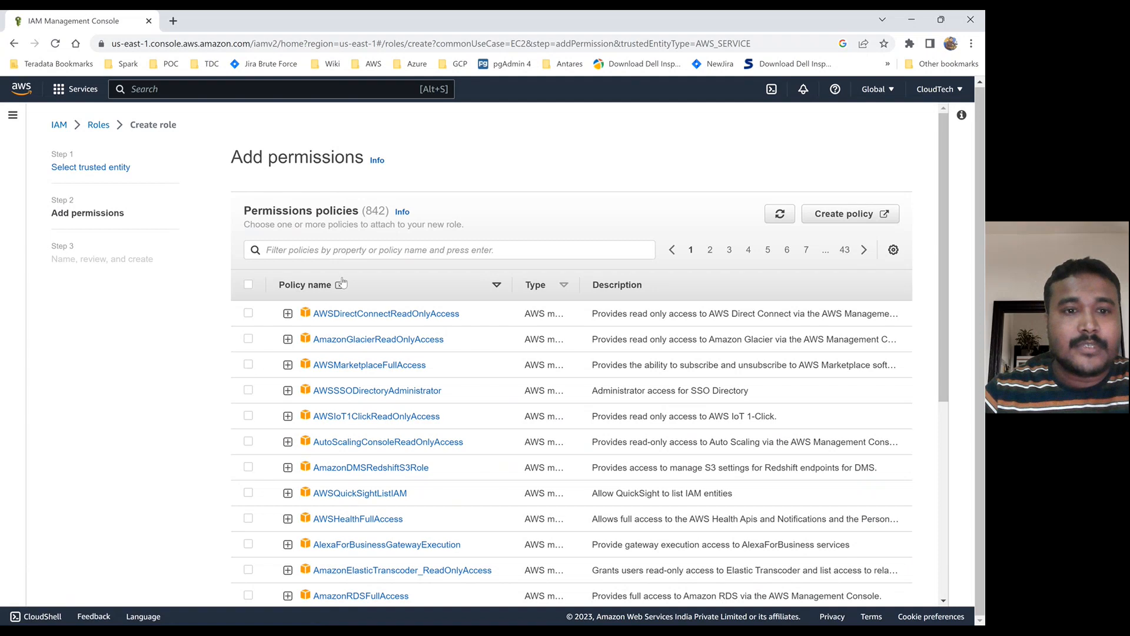
Filter the permissions policies by s3, add AmazonS3FullAccess to the role and continue to the review.
left_click(299, 255)
type("s3")
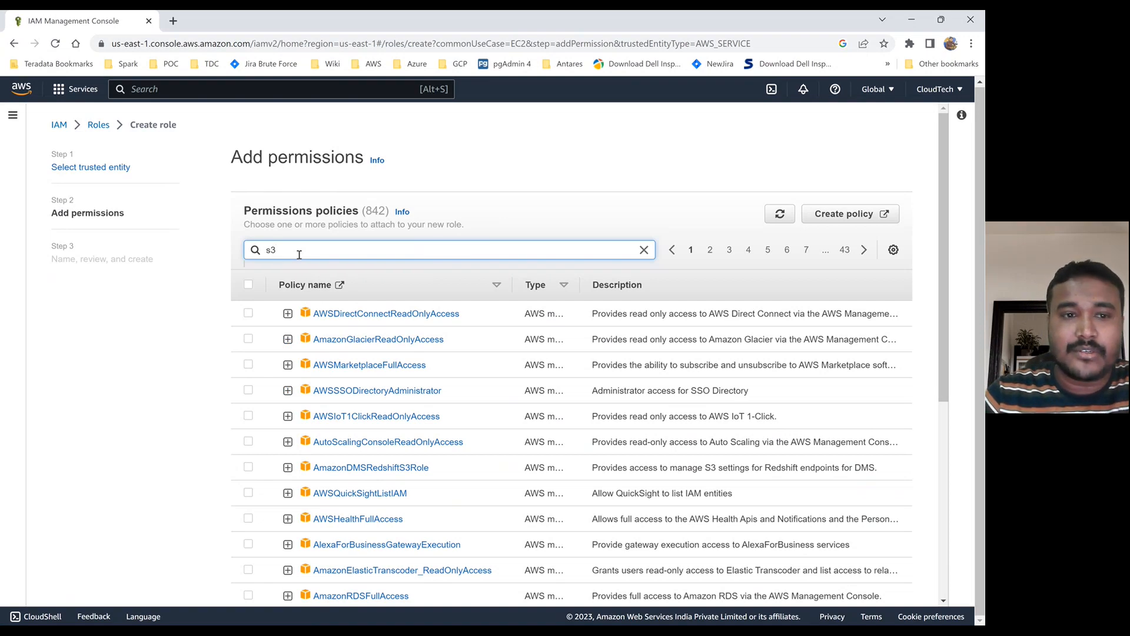
key("Return")
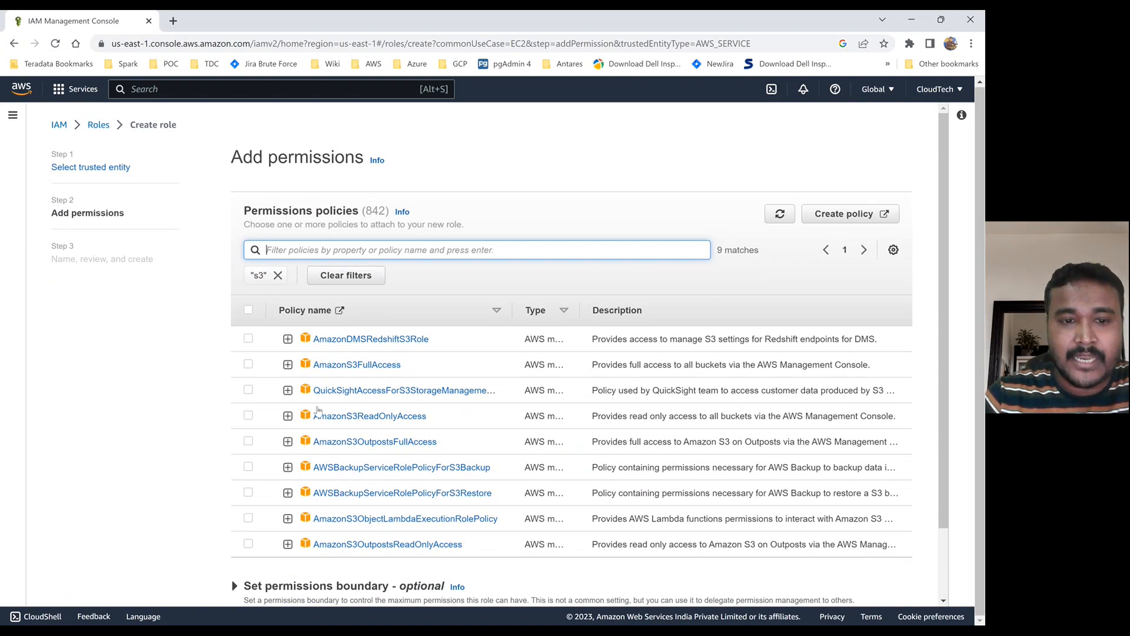
left_click(249, 365)
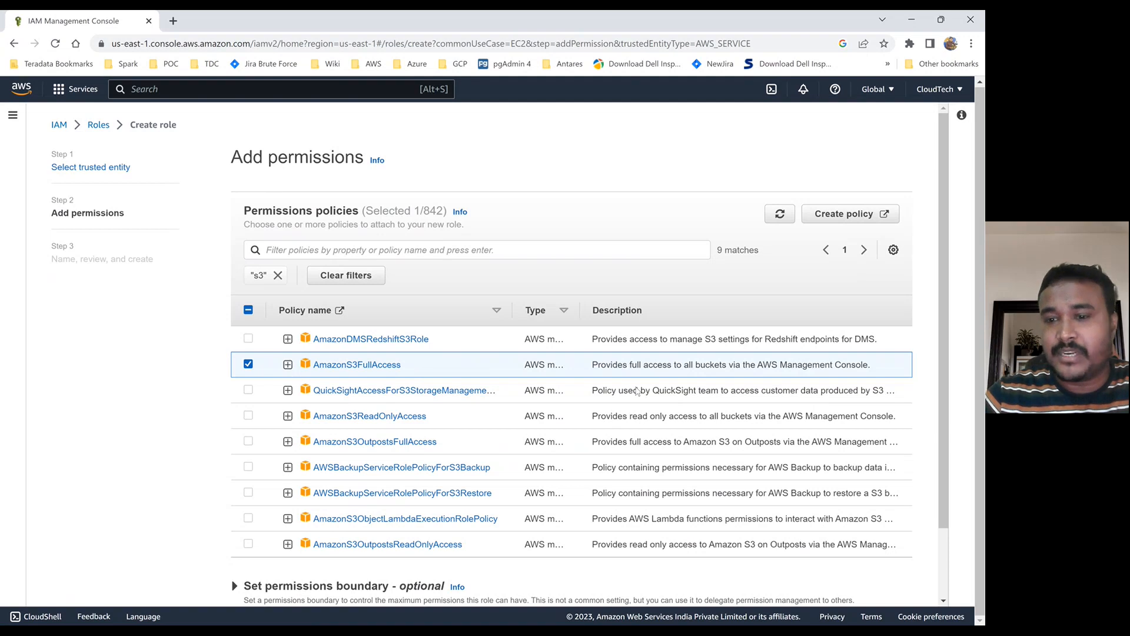
scroll(653, 429, "down", 3)
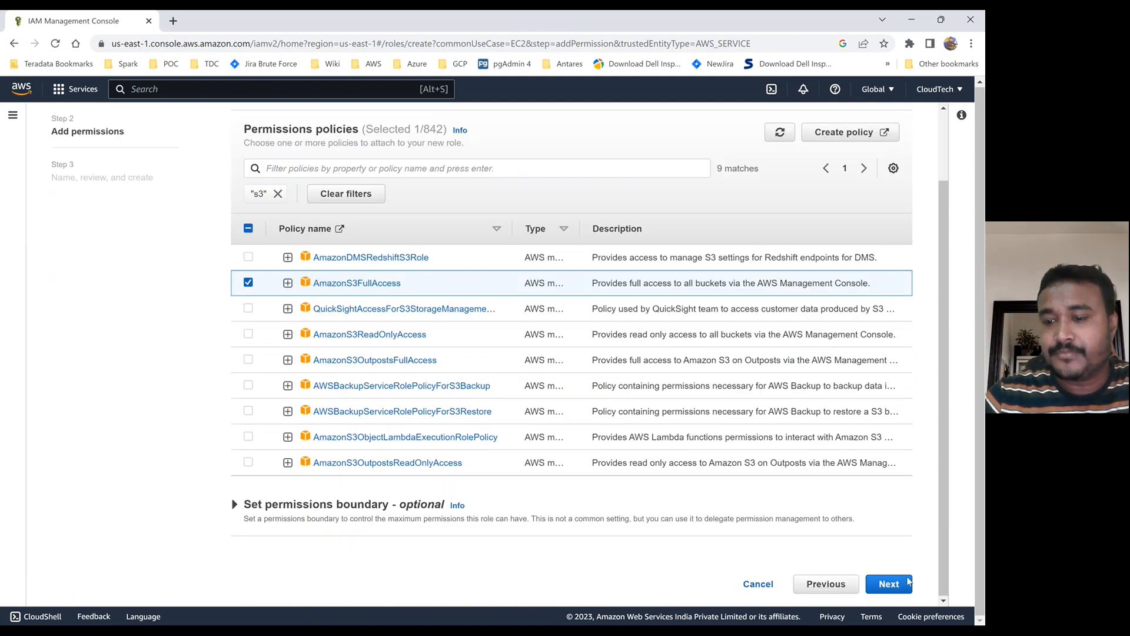
left_click(888, 584)
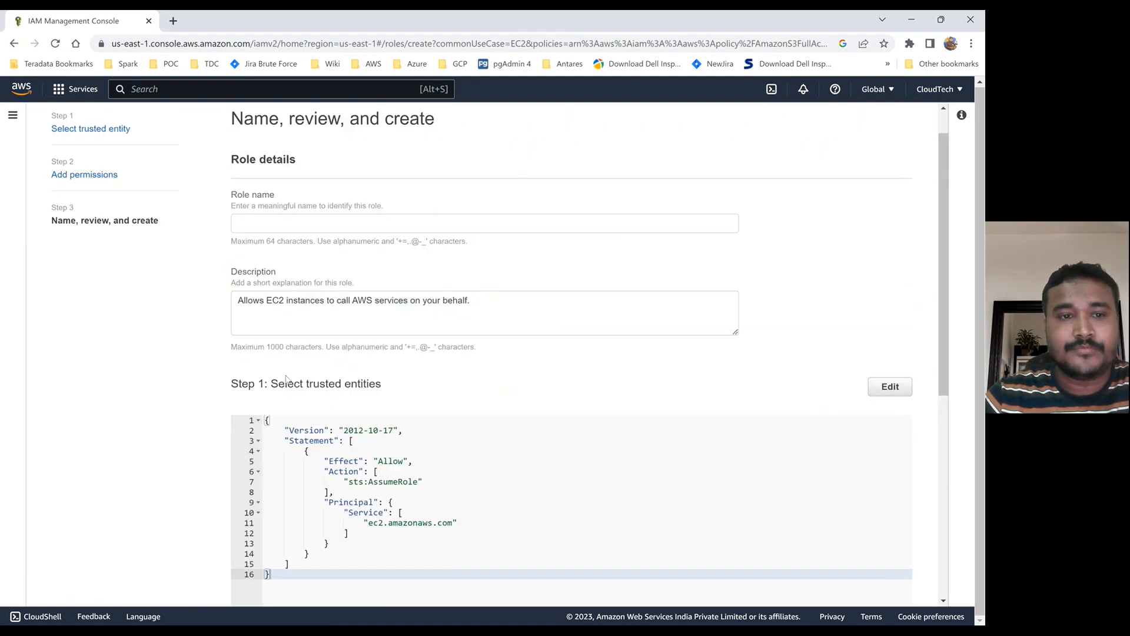
Name the role s3-full-access-ec2.
left_click(265, 228)
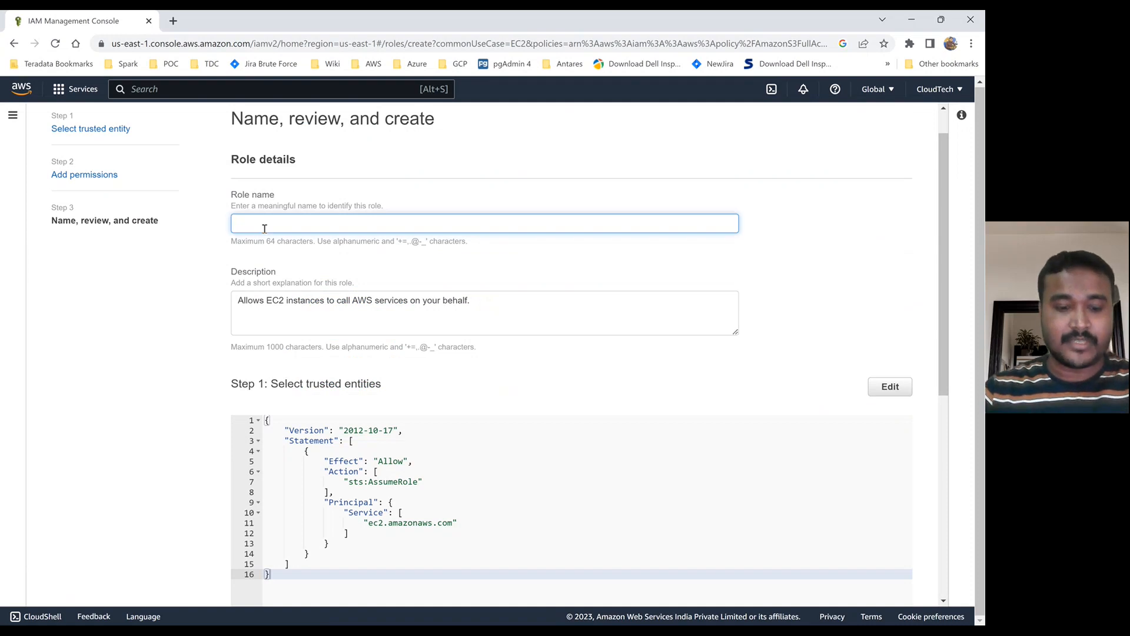
type("s3")
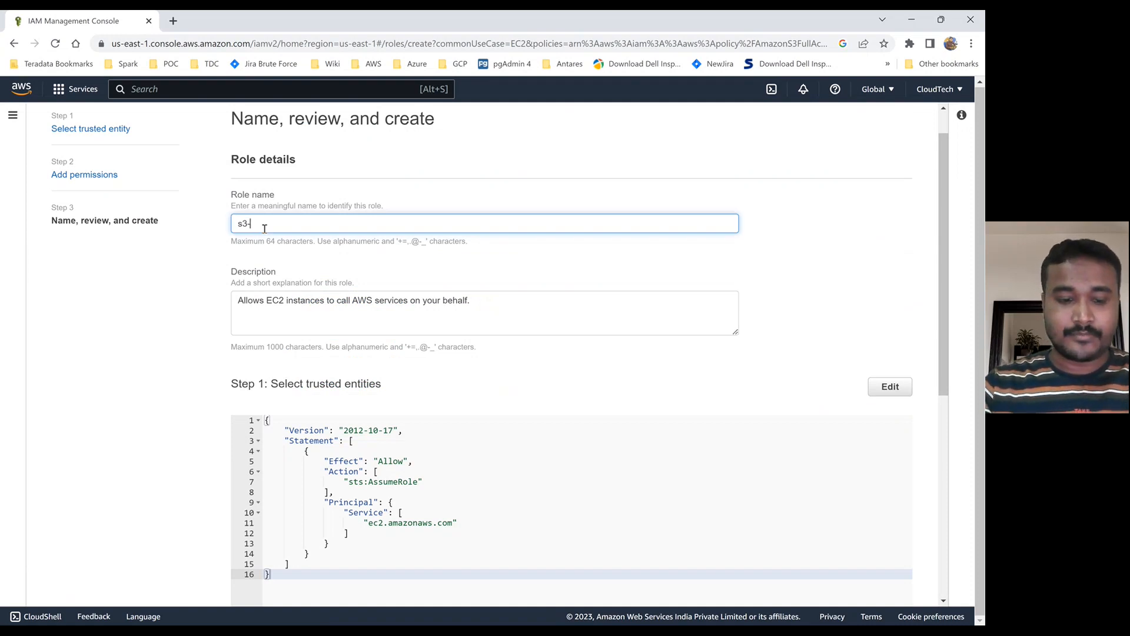
type("-full")
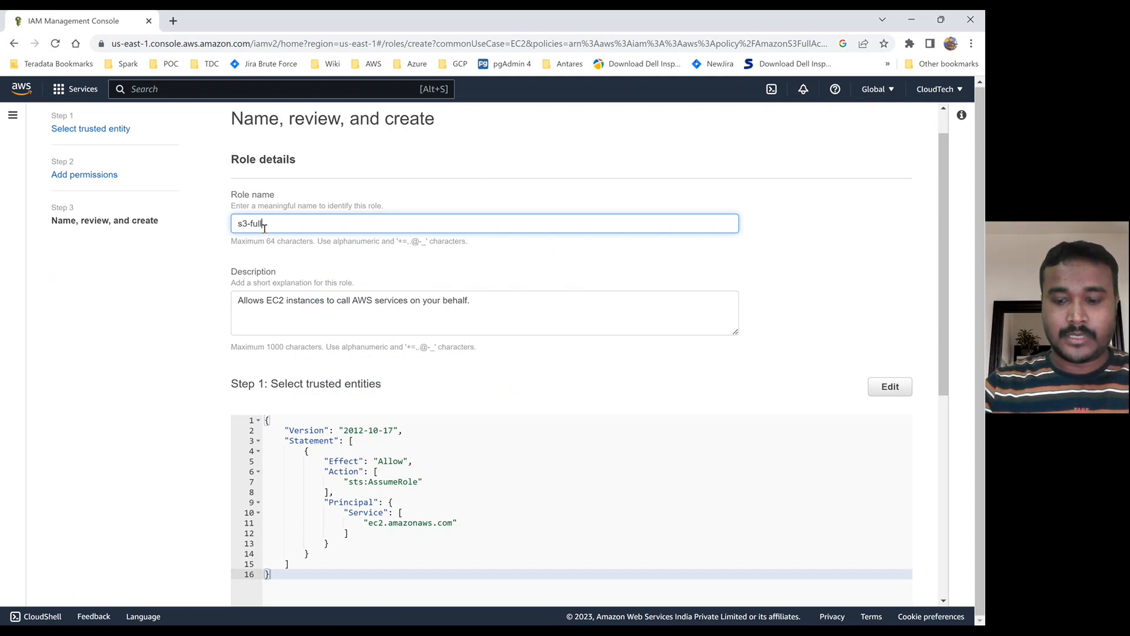
type("-access")
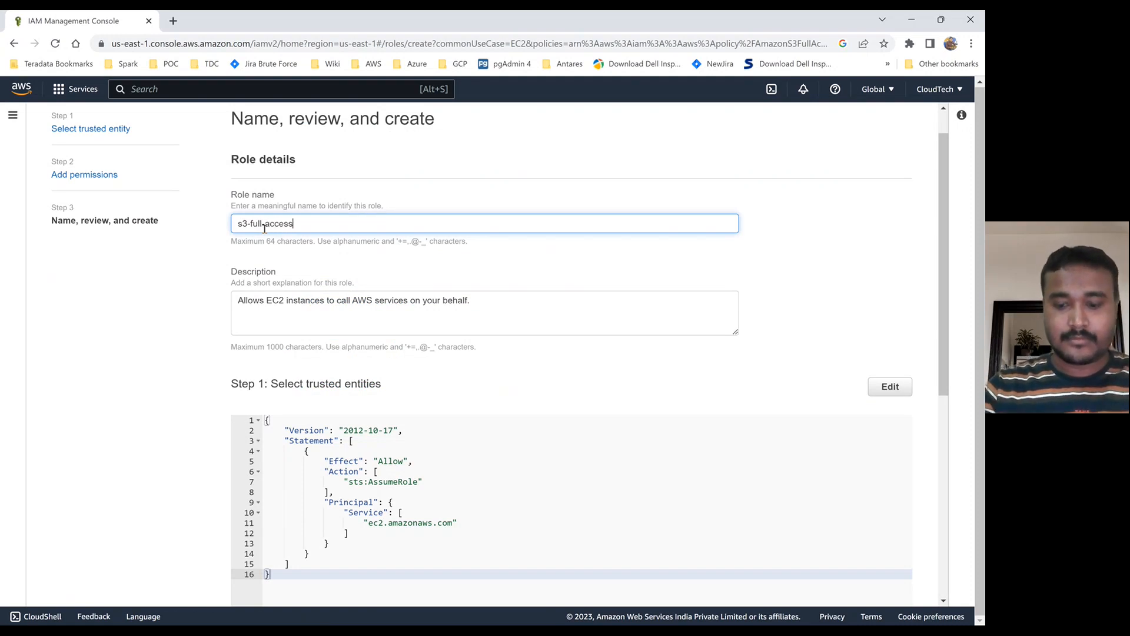
type("-ec2")
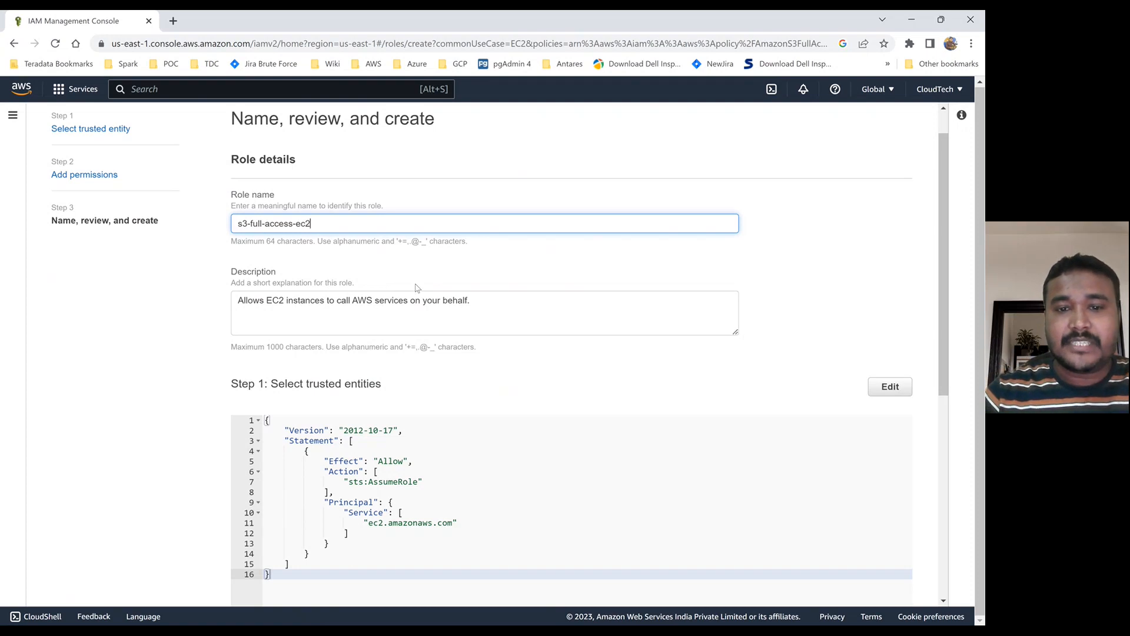
Add a tag with key Owner and value CloudTech to the role, and create the role.
scroll(498, 364, "down", 3)
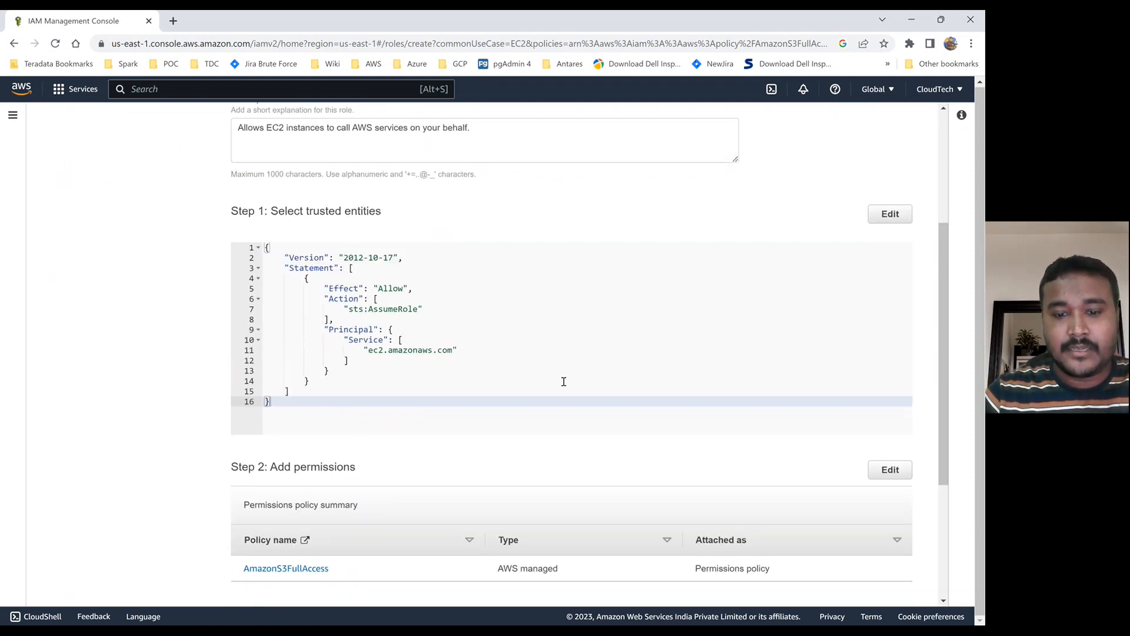
scroll(564, 384, "down", 2)
scroll(580, 486, "down", 2)
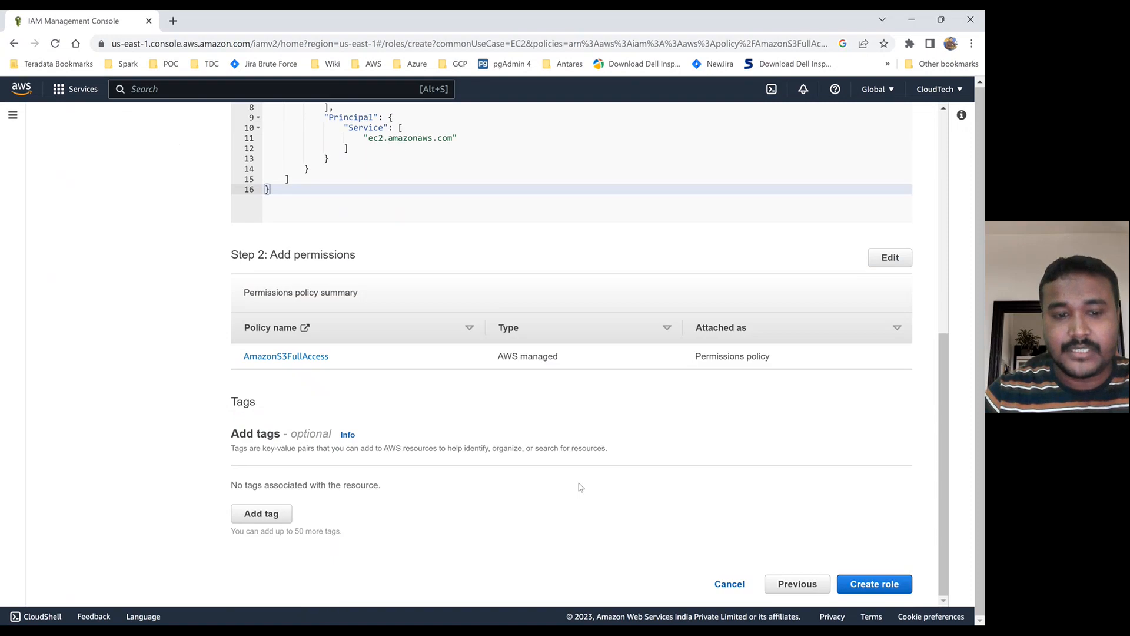
left_click(254, 518)
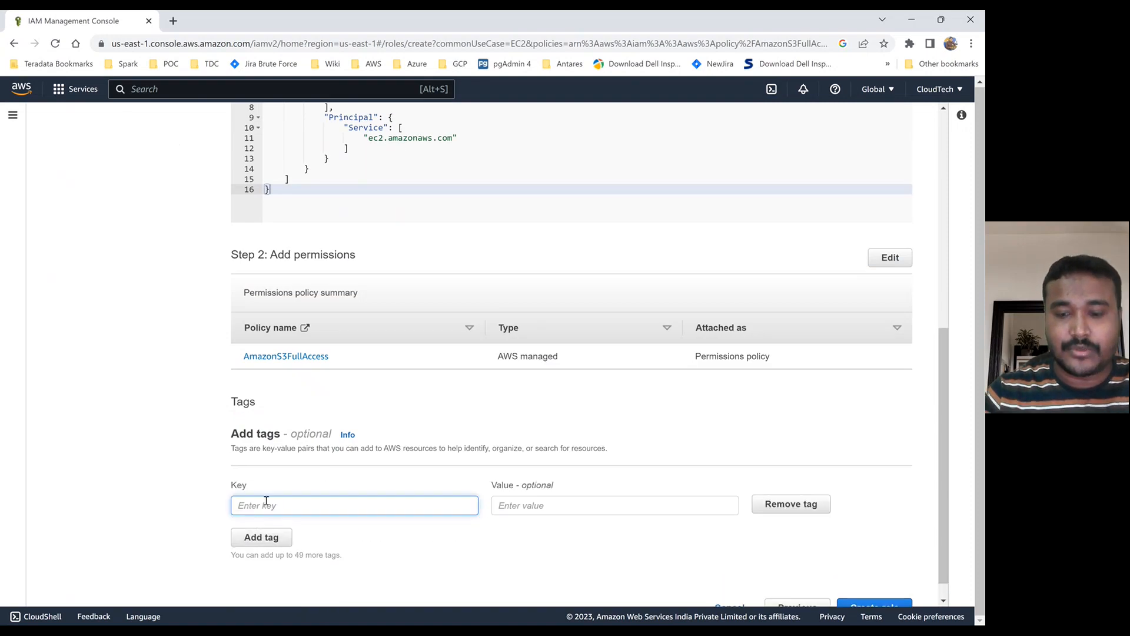
type("Owner")
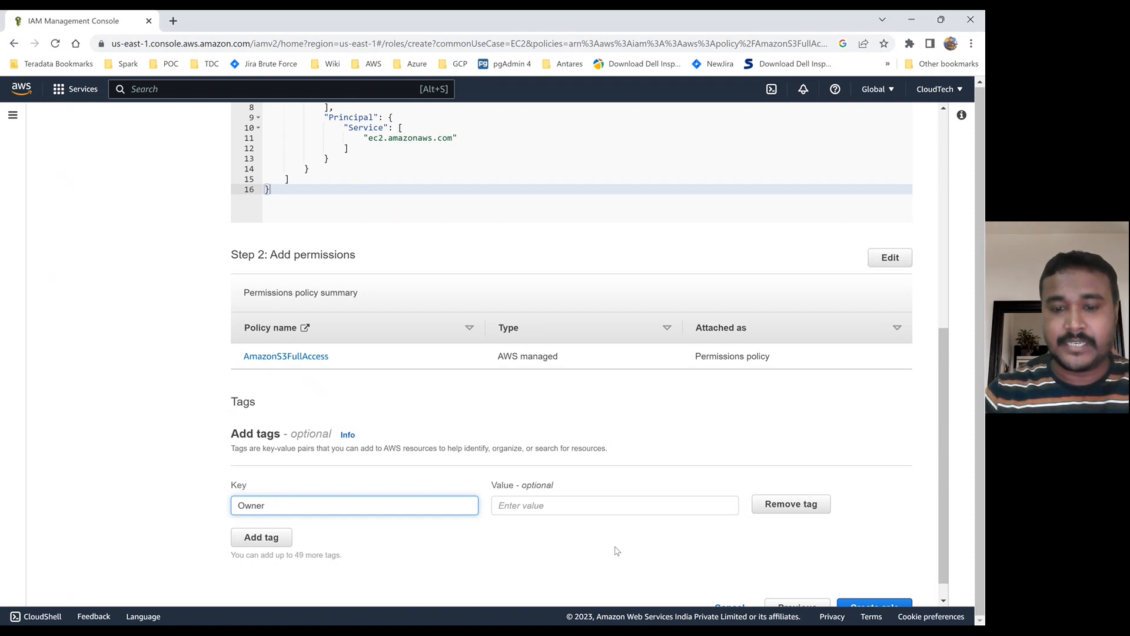
left_click(518, 507)
type("Clo")
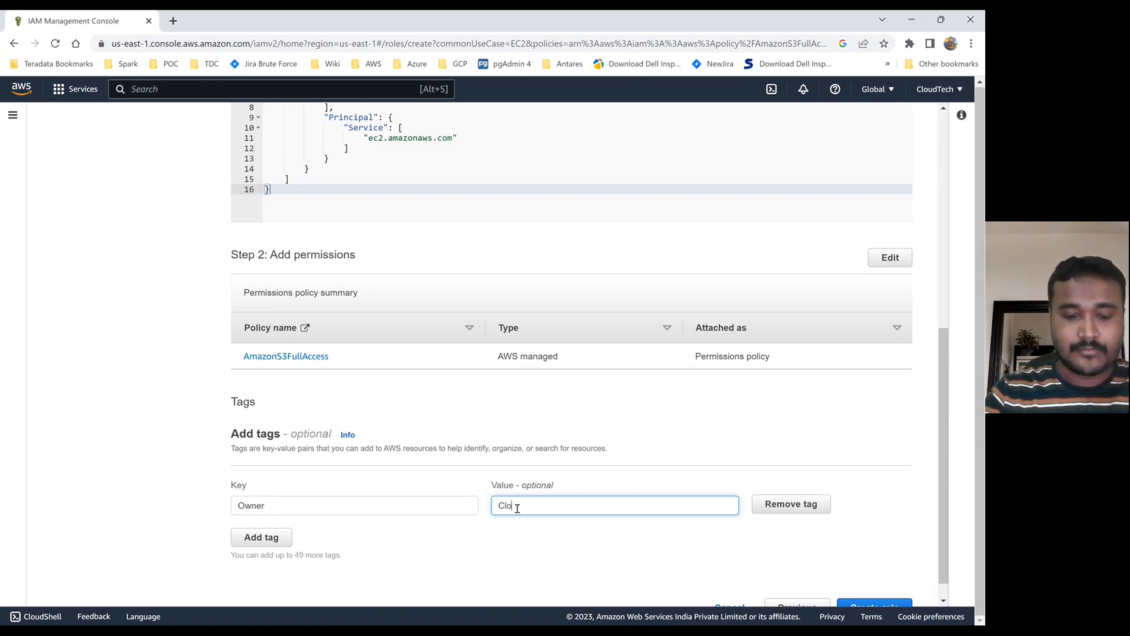
type("udTech")
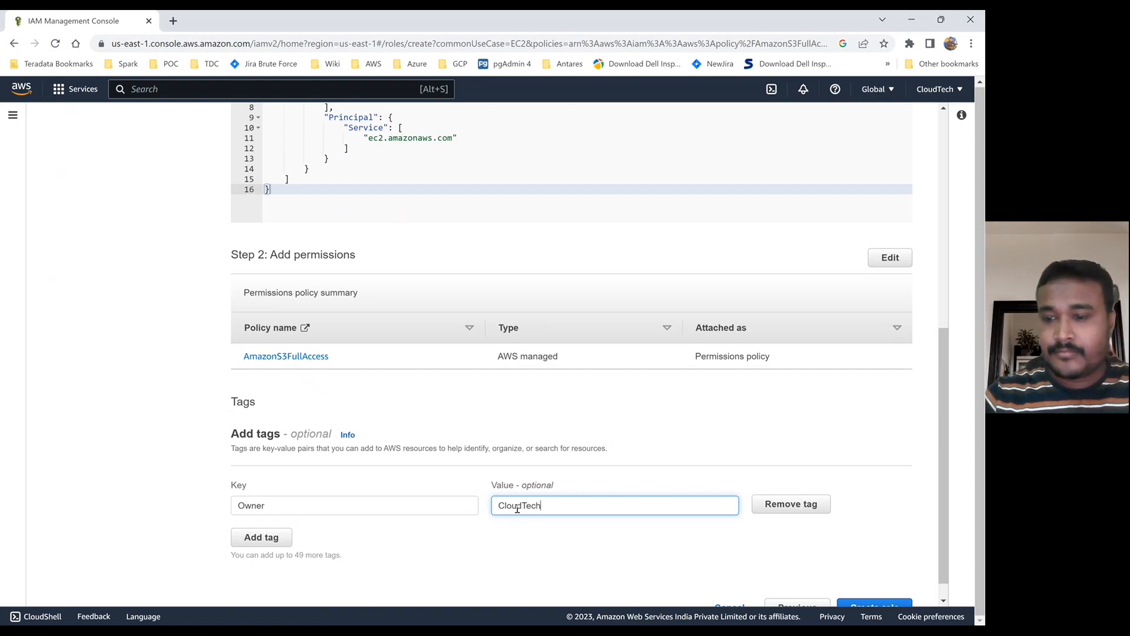
scroll(782, 524, "down", 1)
left_click(863, 583)
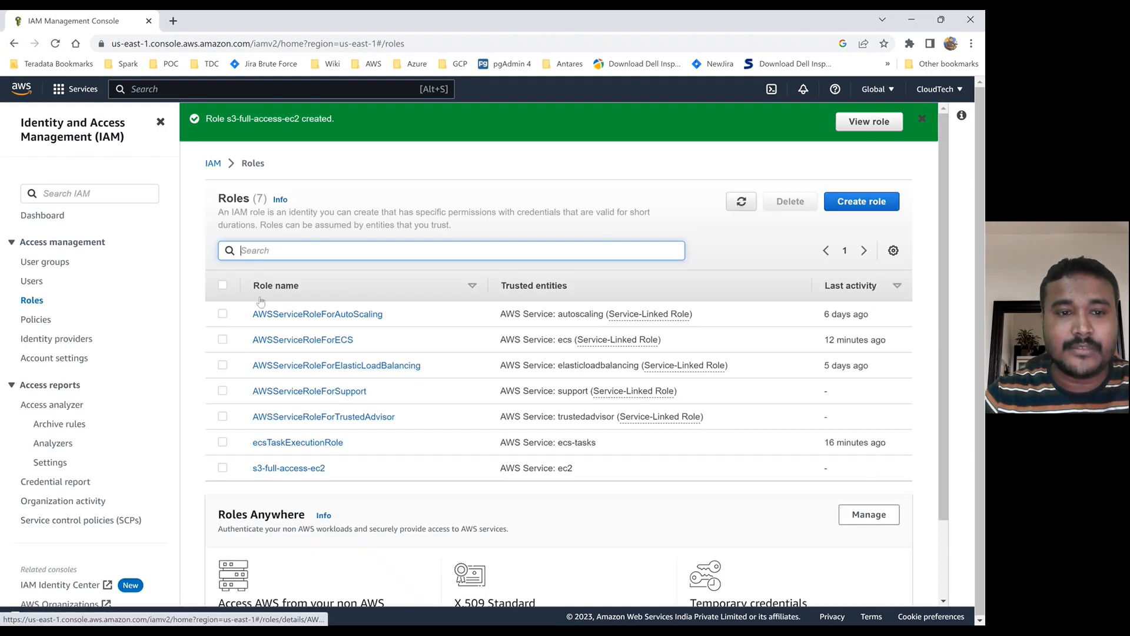
Filter the roles list by s3, and switch to the EC2 service.
type("s3")
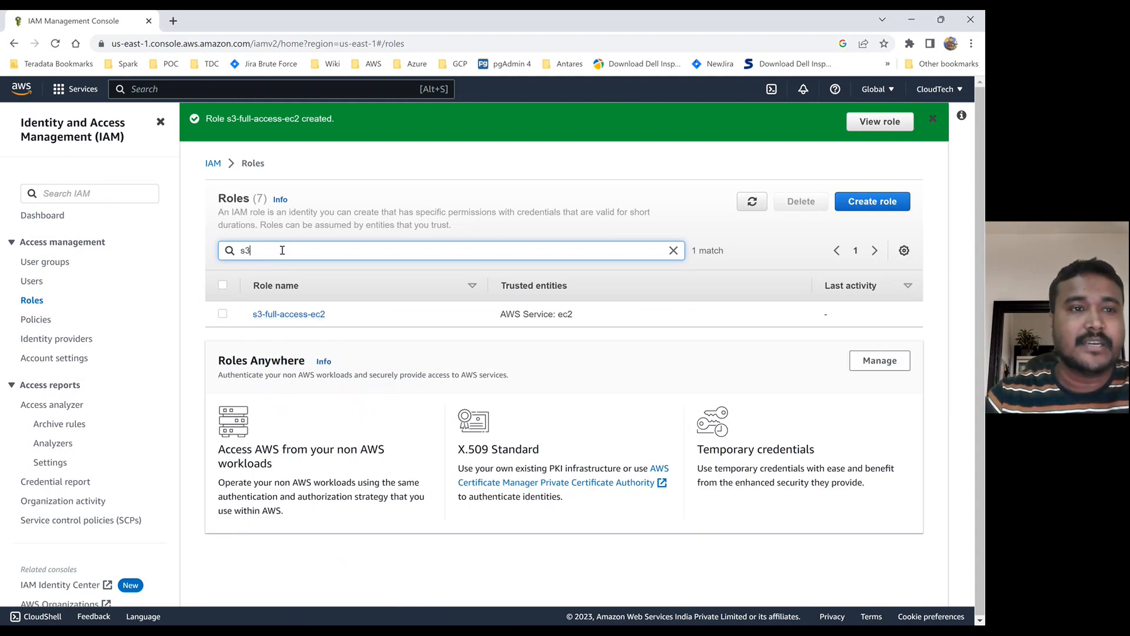
left_click(140, 90)
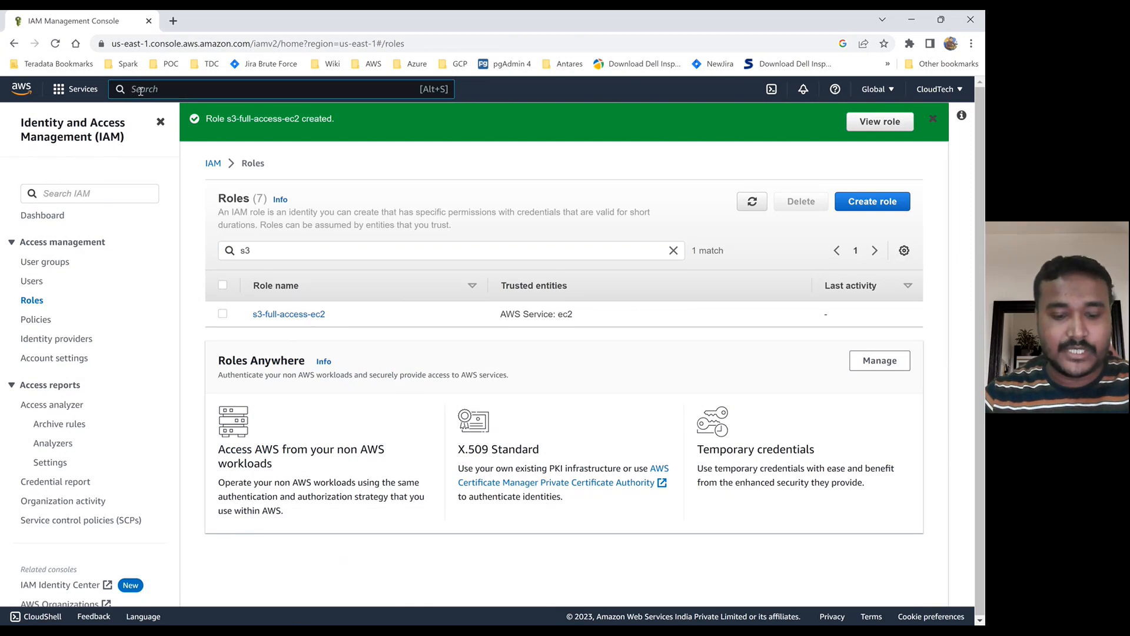
type("ec2")
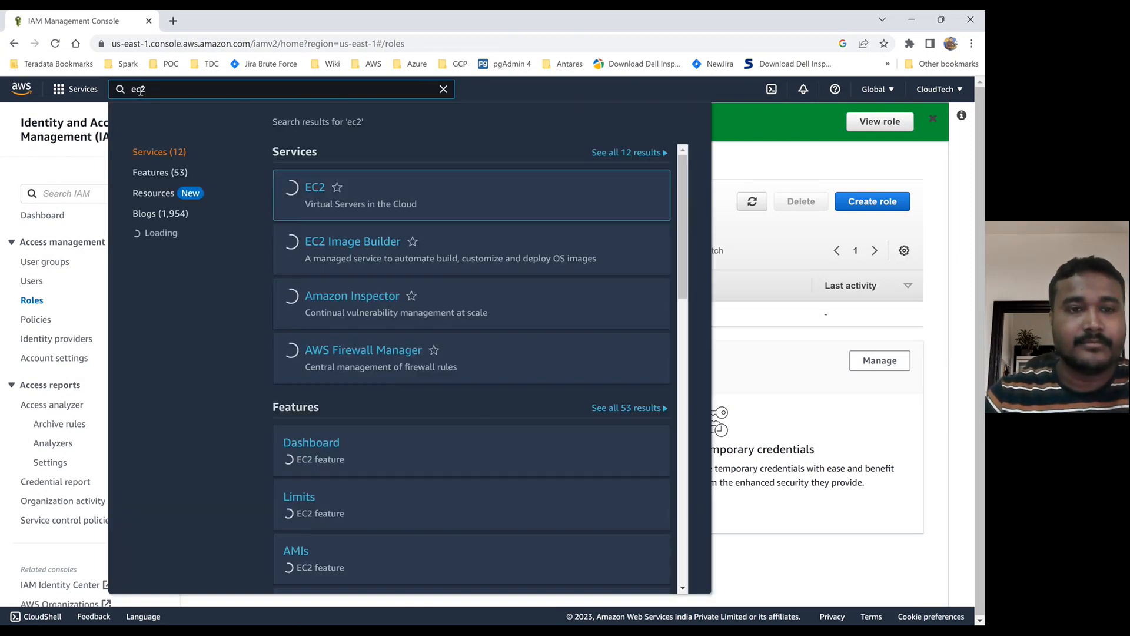
left_click(314, 189)
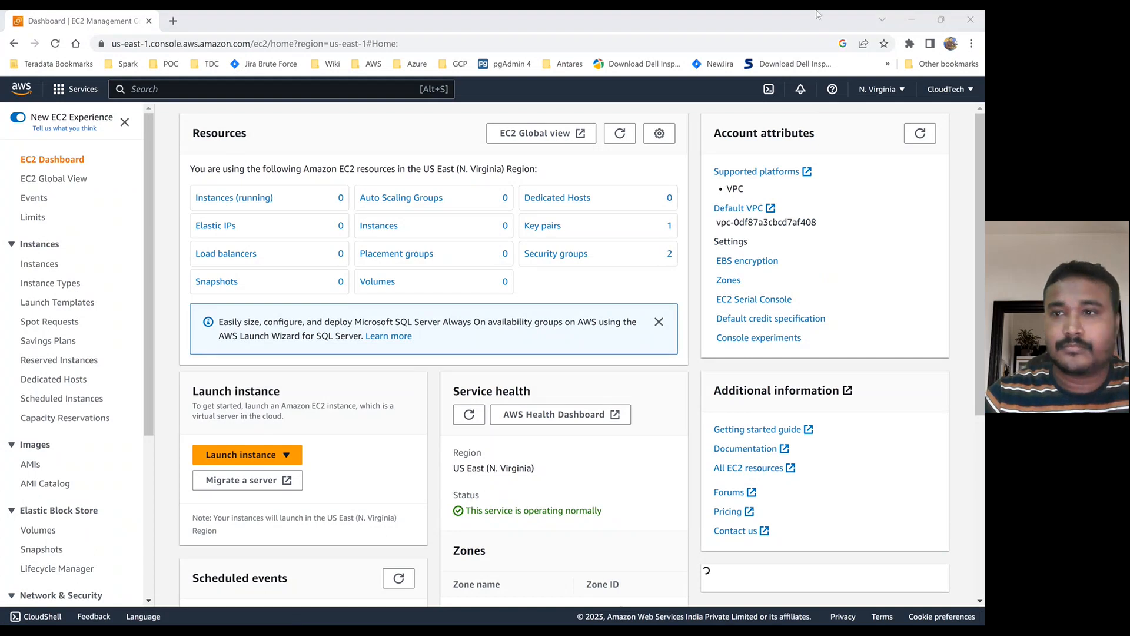
left_click(453, 63)
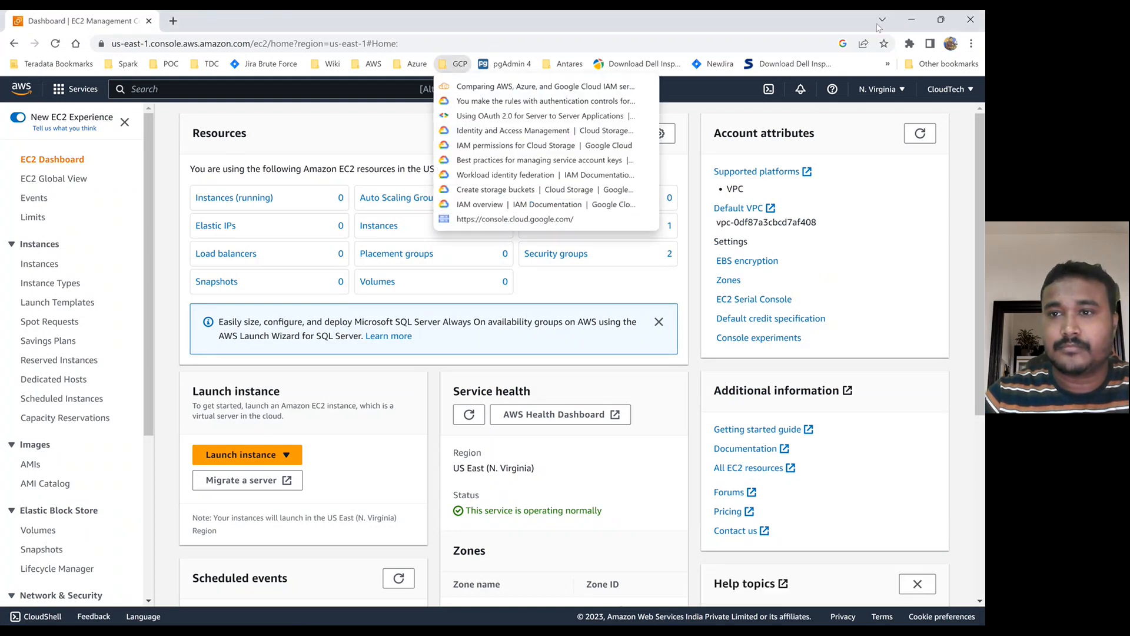
left_click(877, 27)
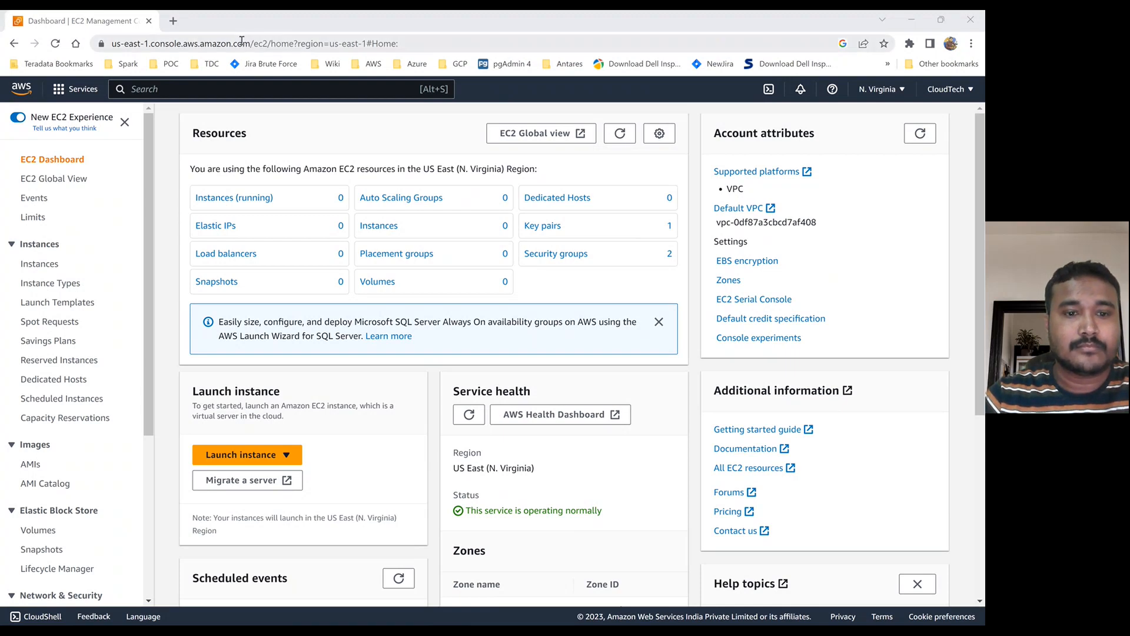
Start launching a new EC2 instance from the running instances list and name it cloud-tech-demo.
left_click(229, 197)
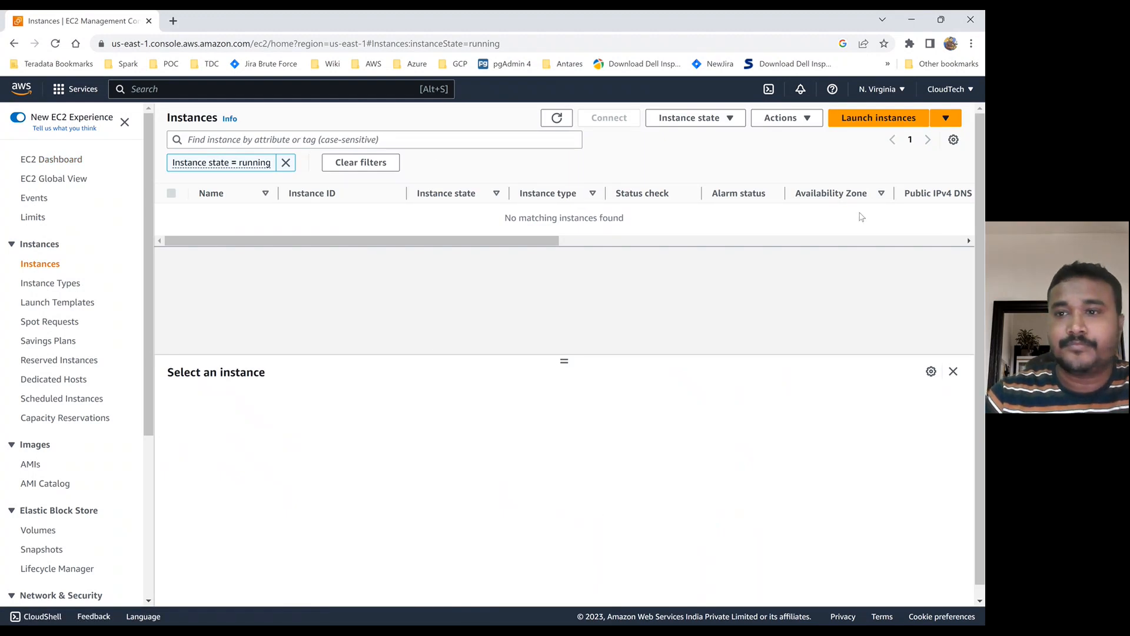
left_click(880, 117)
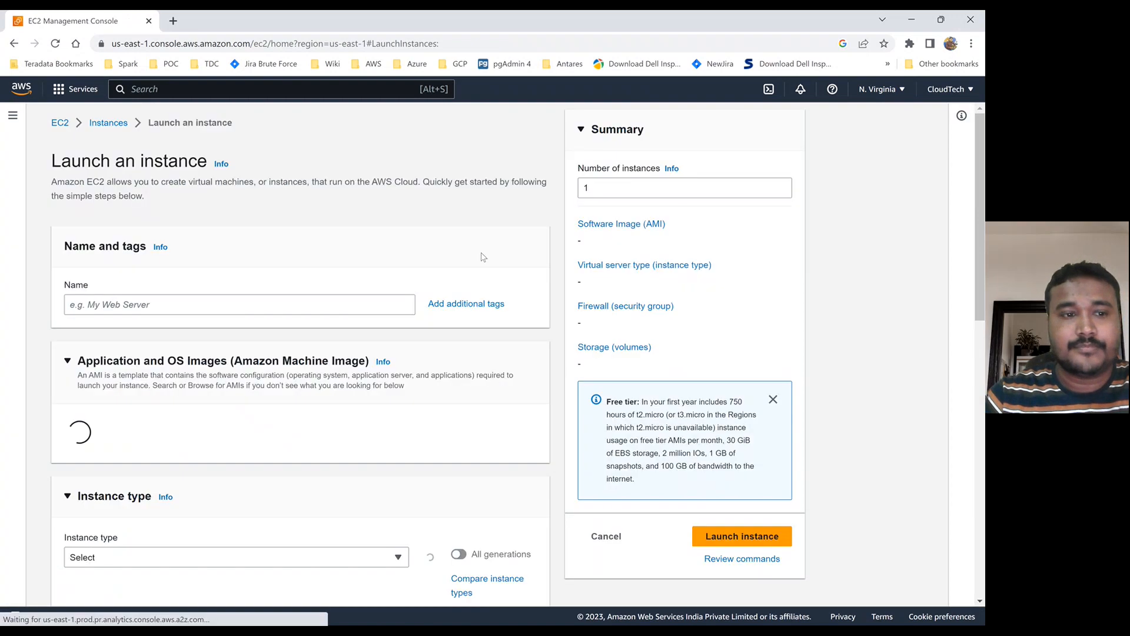
left_click(108, 305)
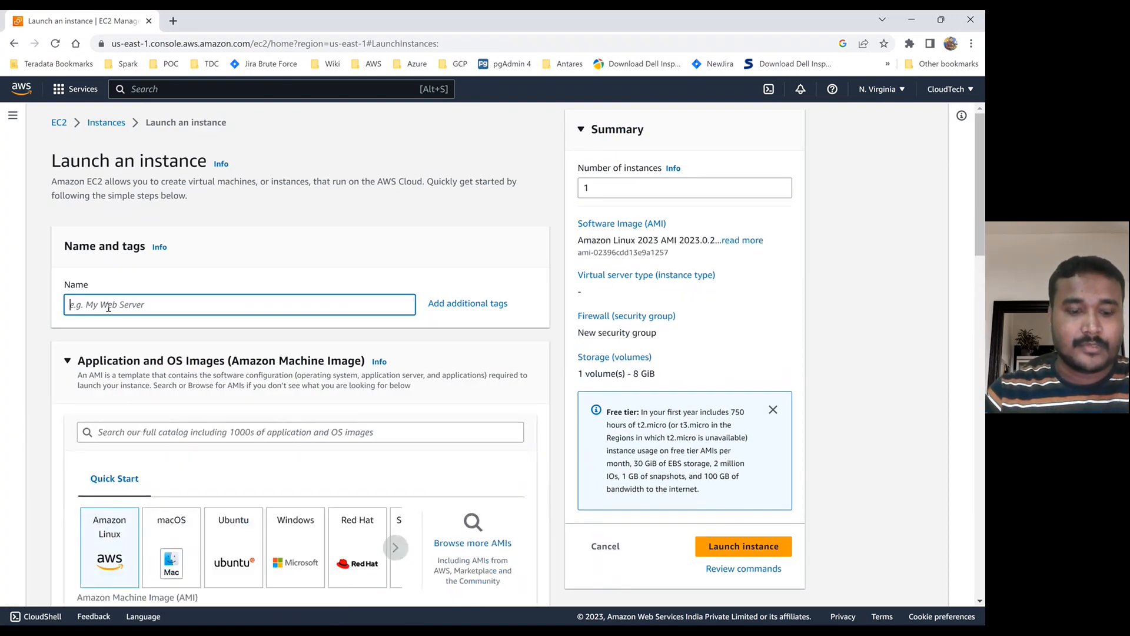
type("cloud")
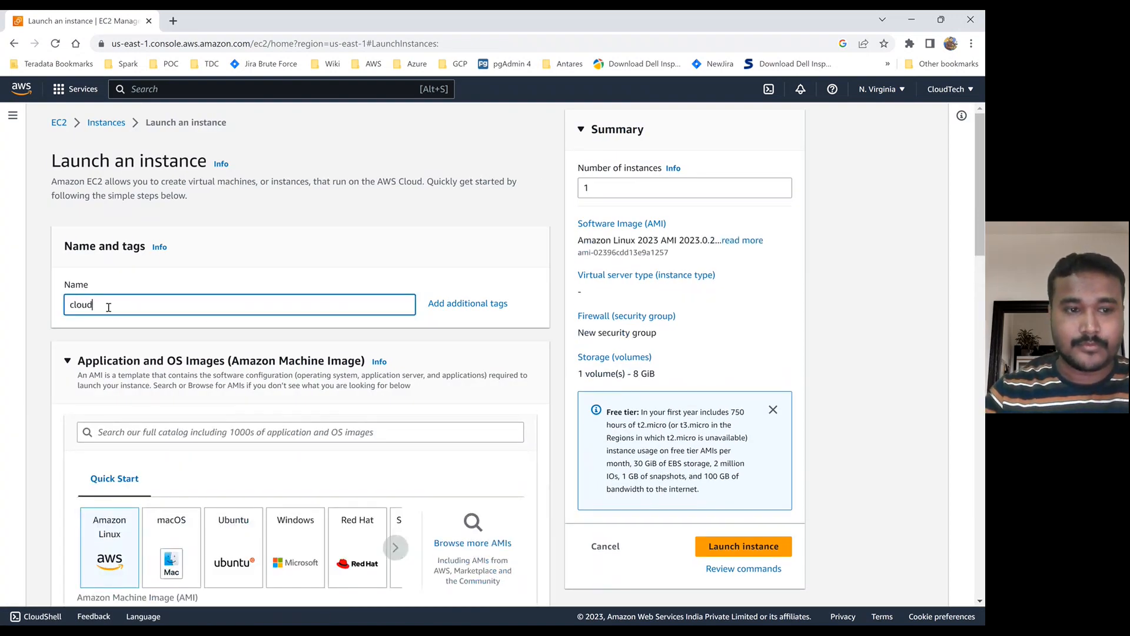
type("-tech-demo")
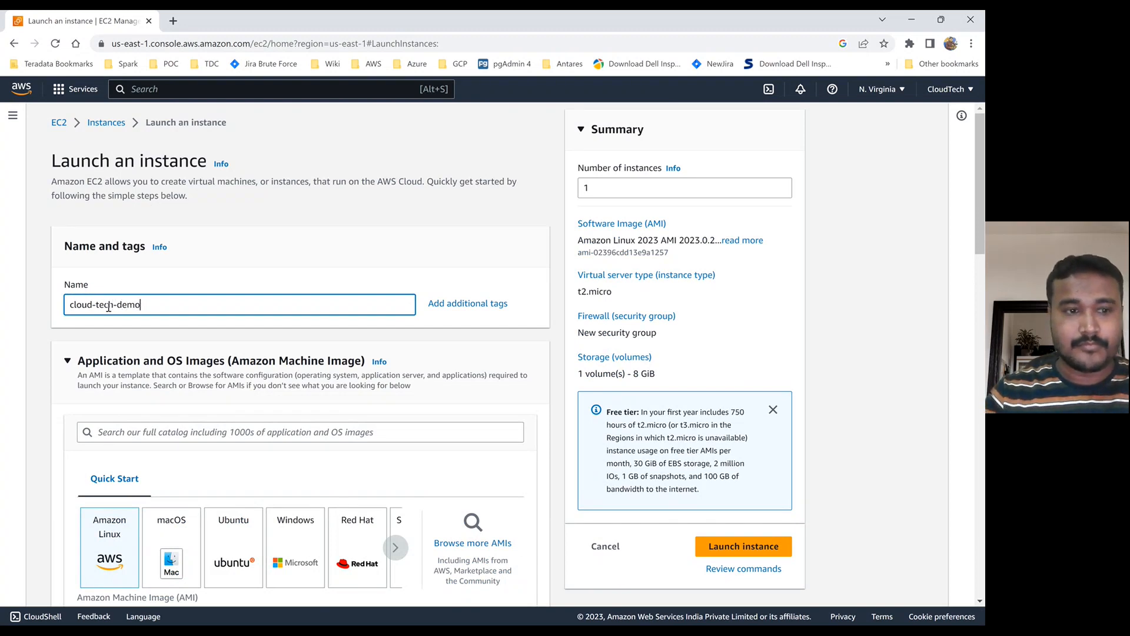
left_click(304, 257)
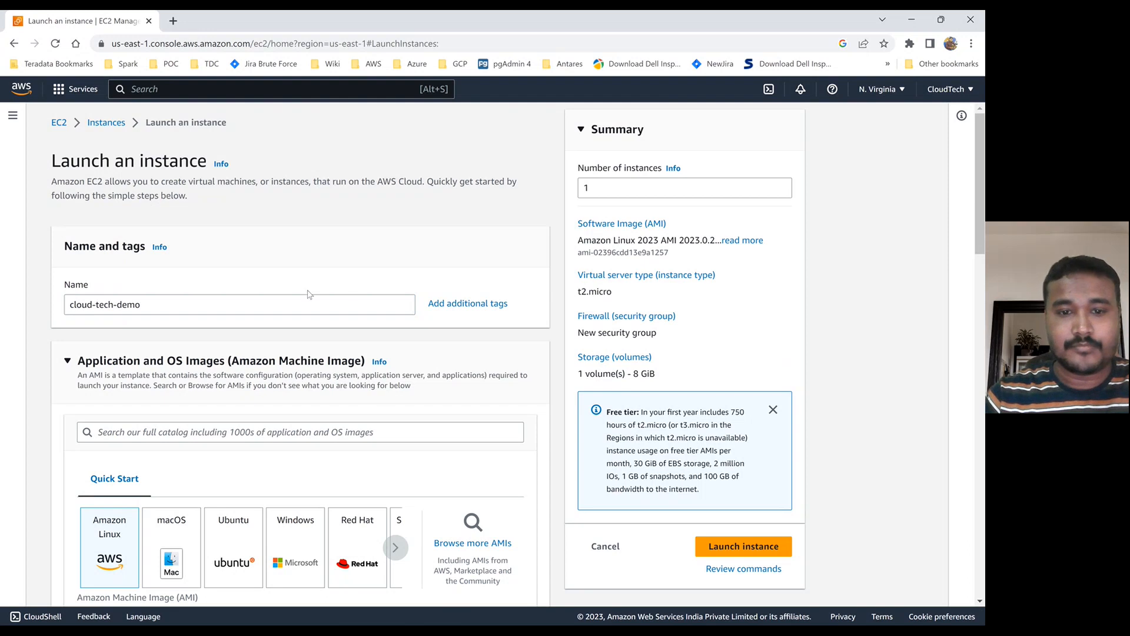
scroll(107, 428, "down", 2)
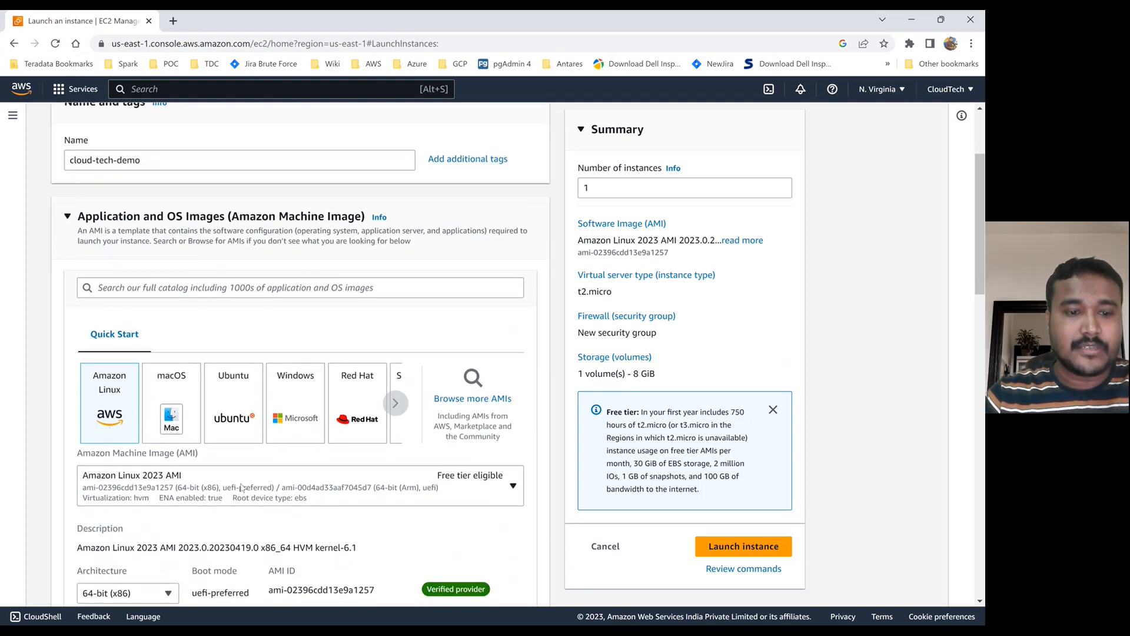
Choose cloudTechKey as the key pair for the new instance.
scroll(241, 488, "down", 6)
scroll(241, 488, "down", 1)
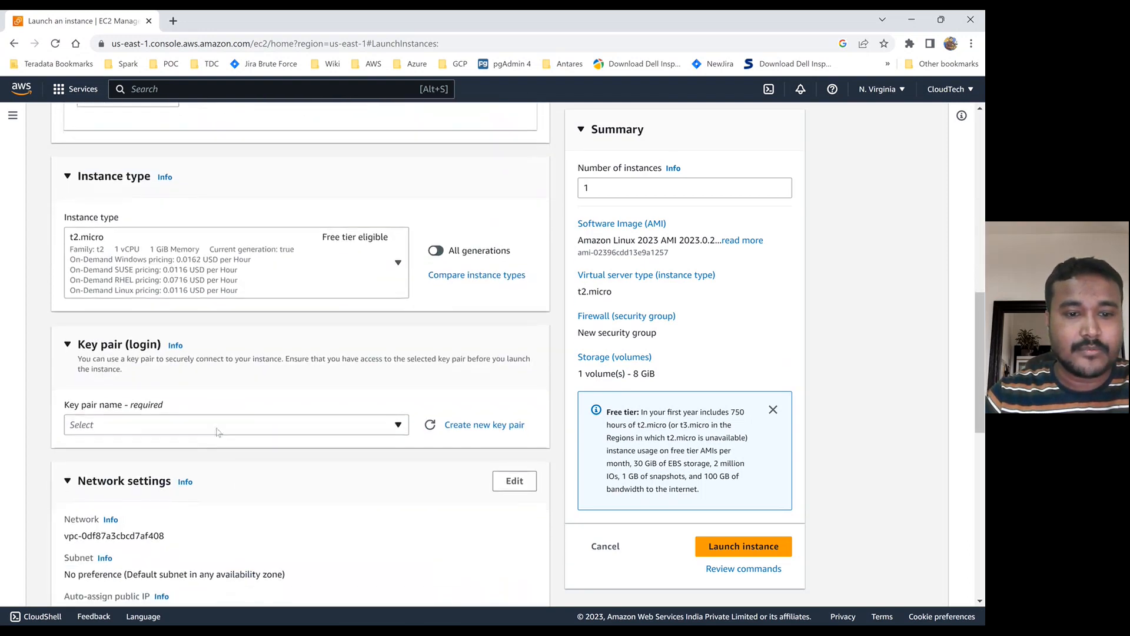
left_click(323, 427)
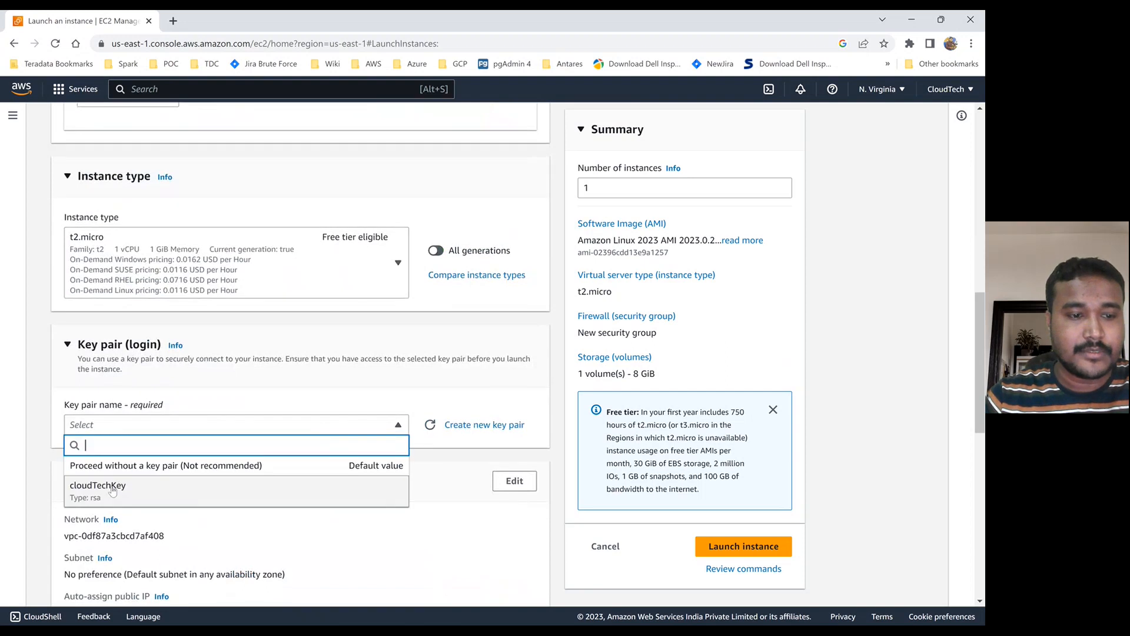
left_click(113, 490)
Use the existing security group launch-wizard-1 for the instance's firewall.
scroll(291, 450, "down", 3)
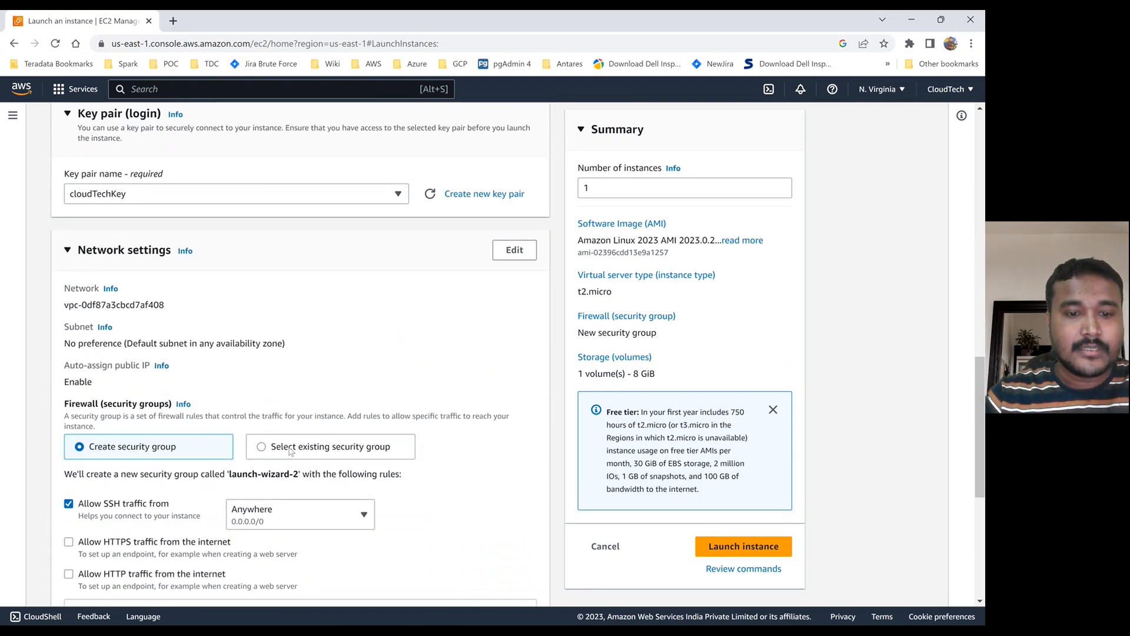
left_click(291, 451)
scroll(189, 436, "down", 2)
left_click(189, 408)
left_click(128, 443)
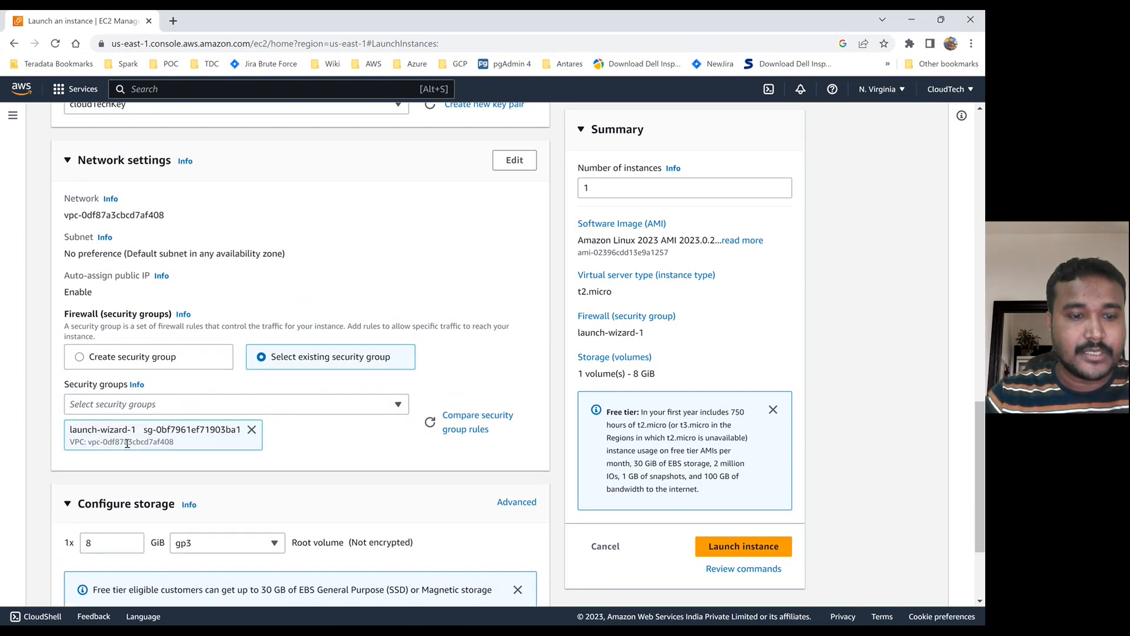
Set the IAM instance profile to s3-full-access-ec2 in the advanced details and launch the instance.
scroll(127, 443, "down", 2)
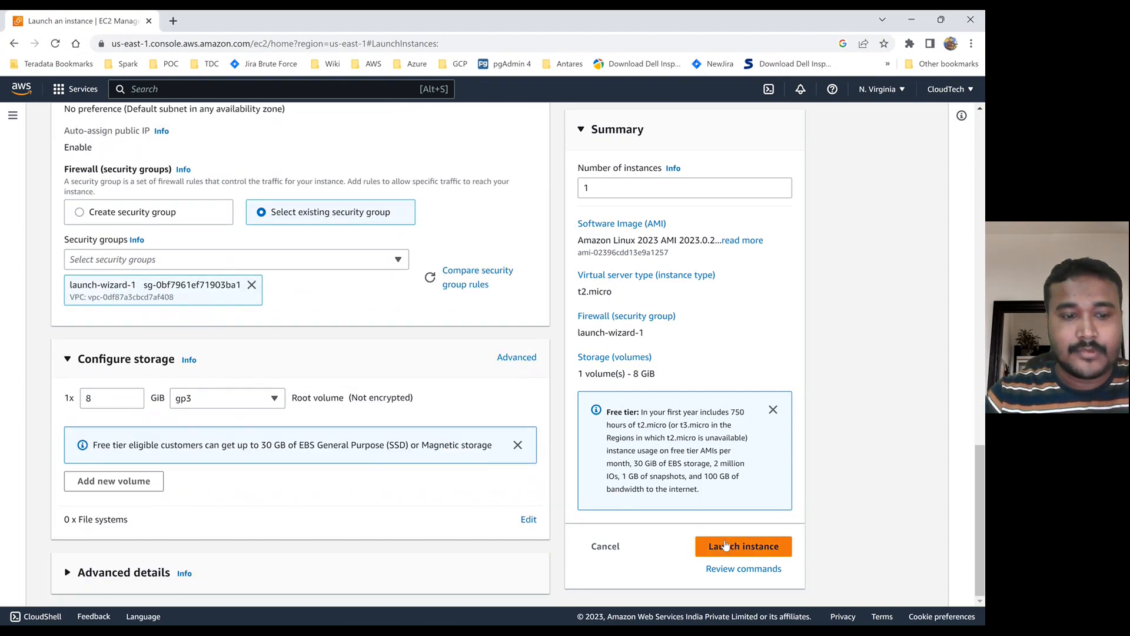
left_click(68, 573)
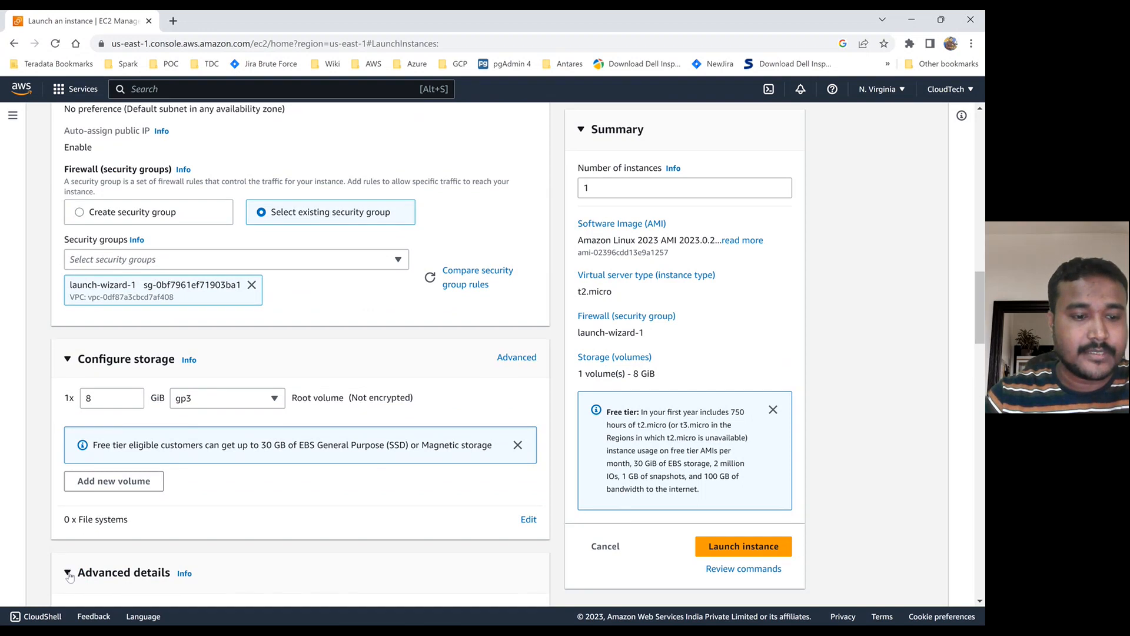
scroll(70, 576, "down", 4)
scroll(69, 575, "down", 1)
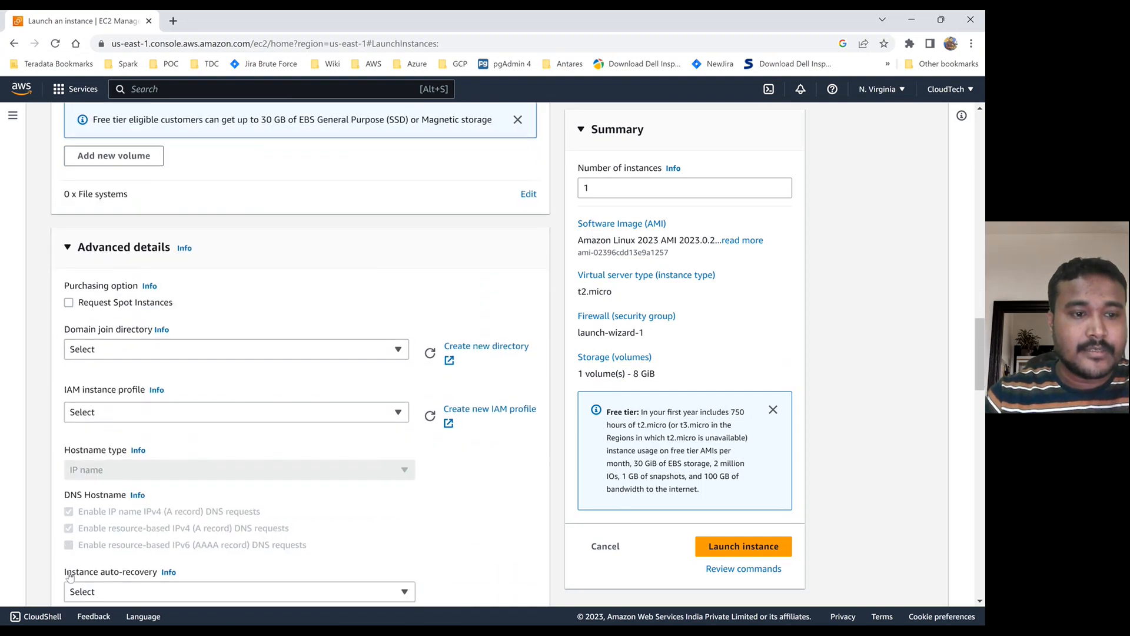
left_click(166, 395)
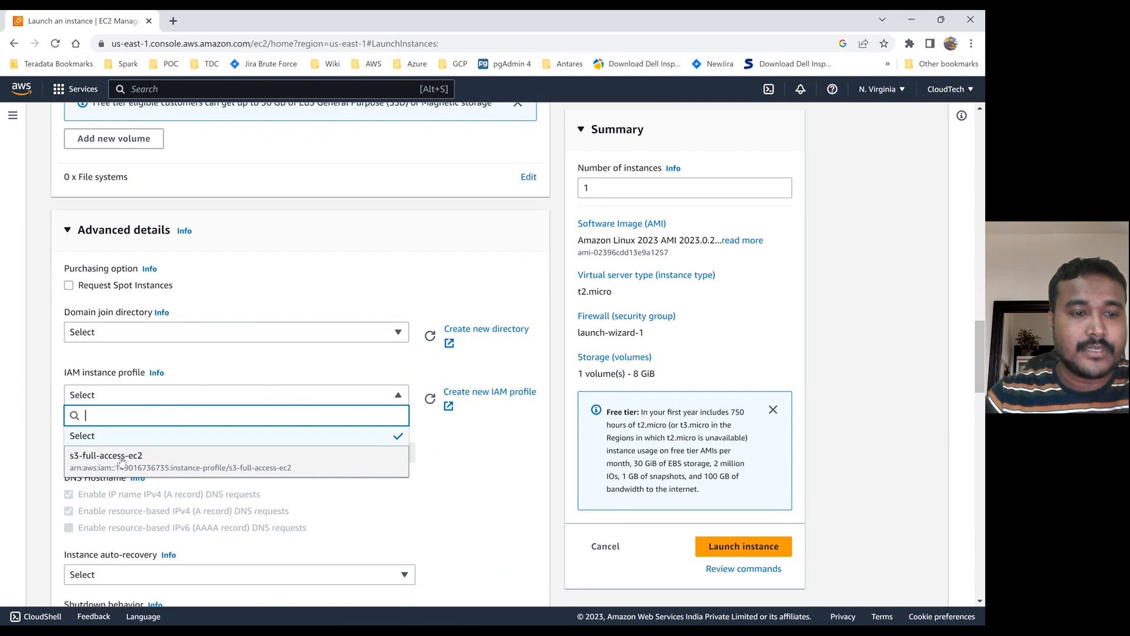
left_click(122, 459)
left_click(744, 541)
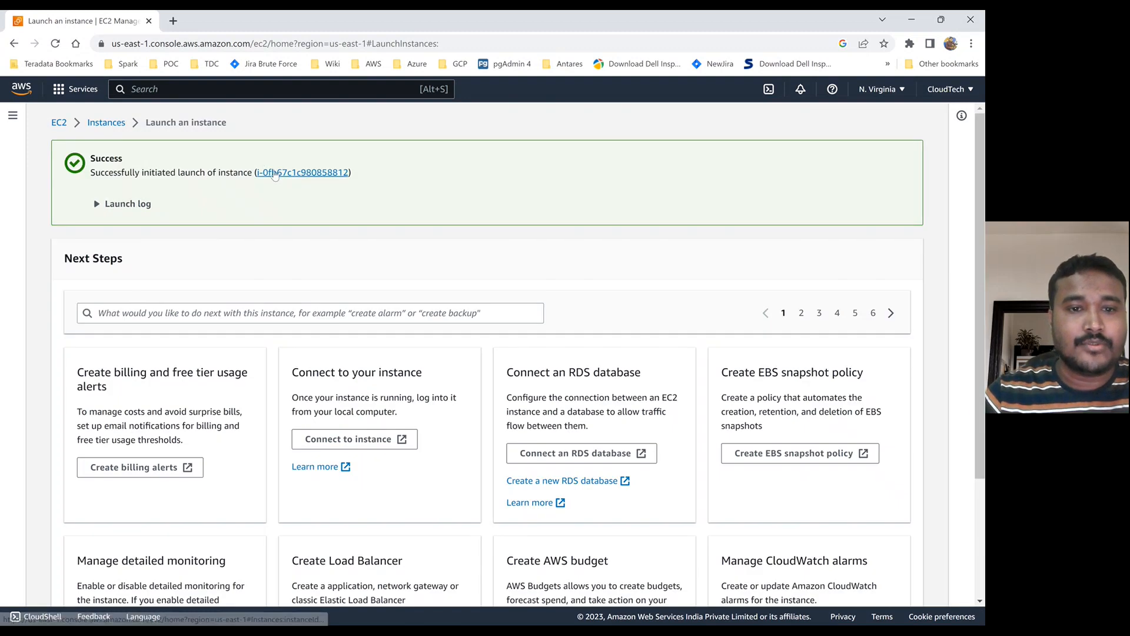
Show the launched instance in the instances list, and open the cloudtech-s3 bucket of the S3 service in a separate tab.
left_click(275, 172)
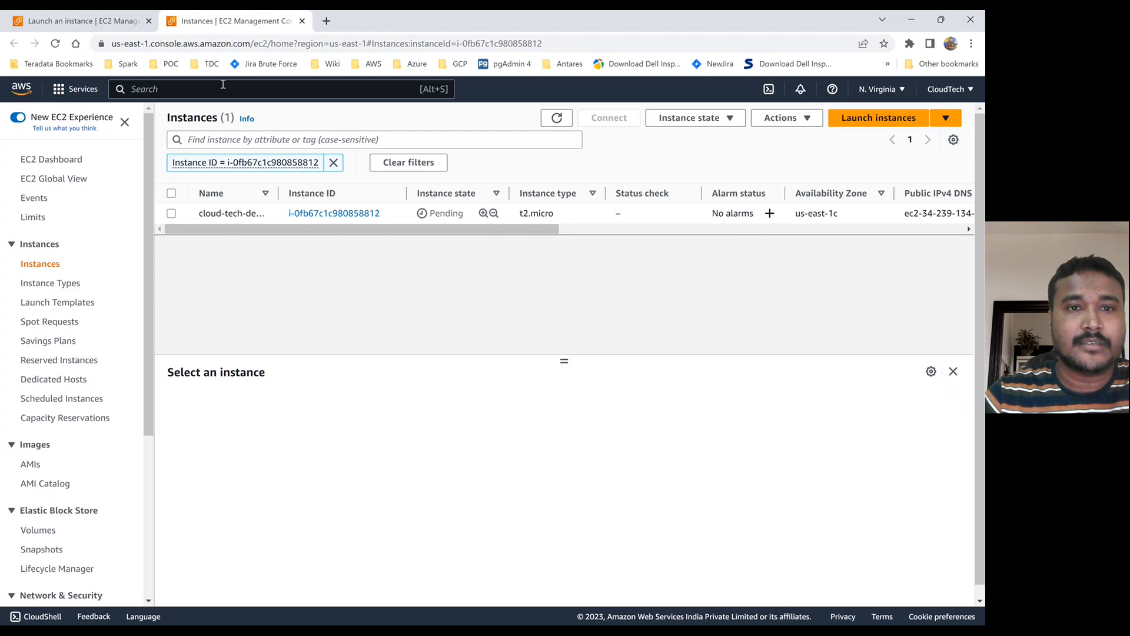
left_click(42, 268, "ctrl")
left_click(360, 20)
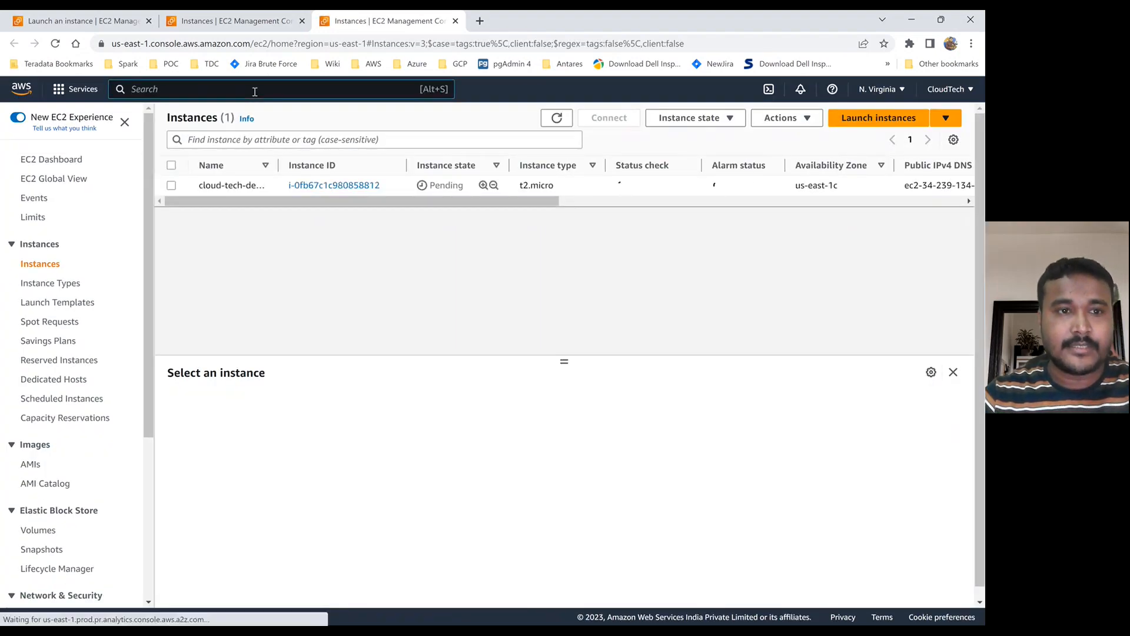
left_click(255, 89)
type("s3")
mouse_move(307, 191)
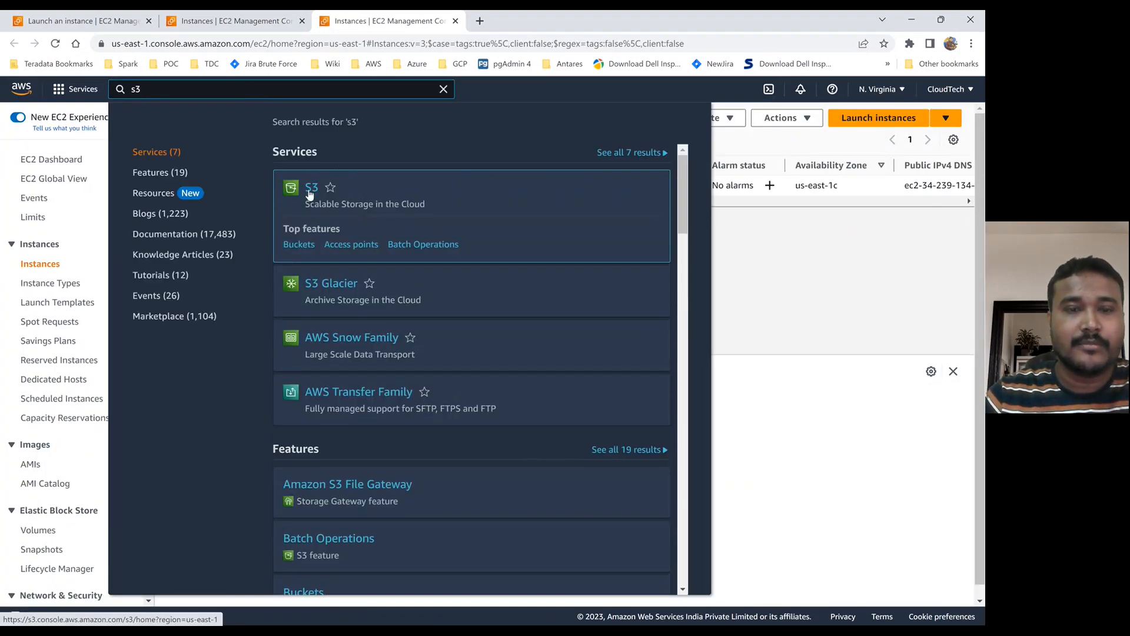
left_click(310, 189)
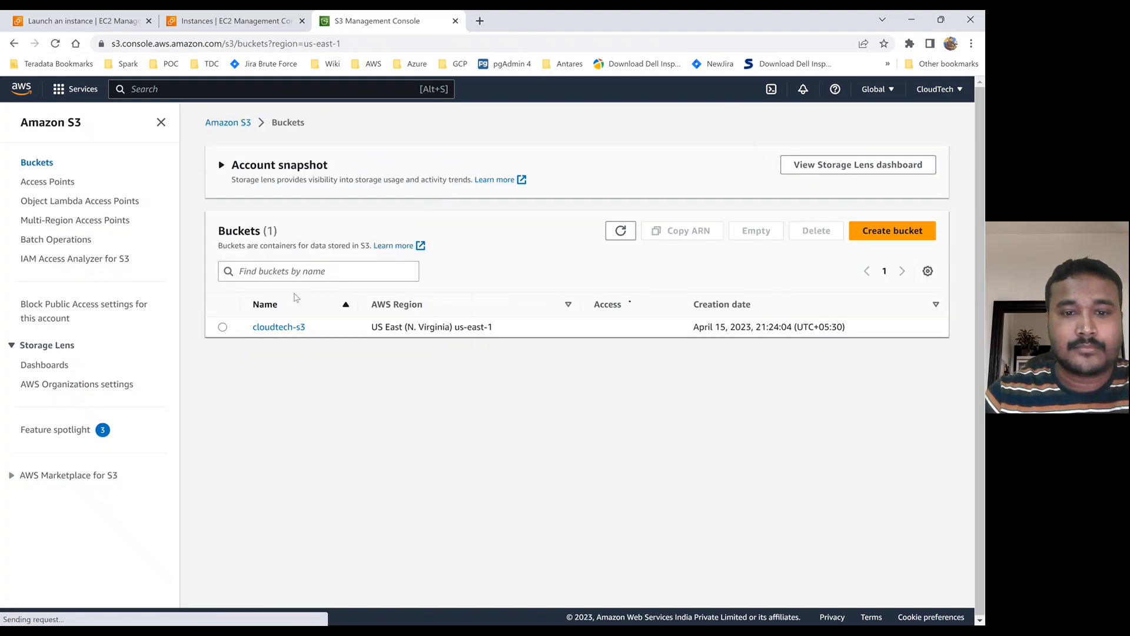
left_click(279, 327)
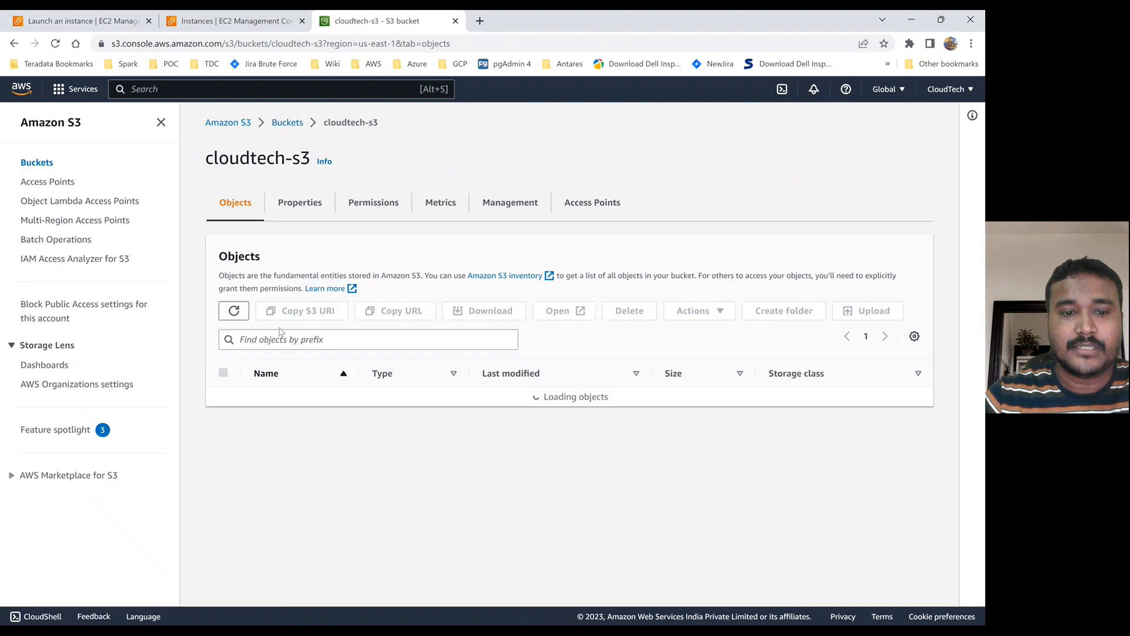
Copy the public IPv4 address of the cloud-tech-demo instance and return to the full instances list.
left_click(228, 16)
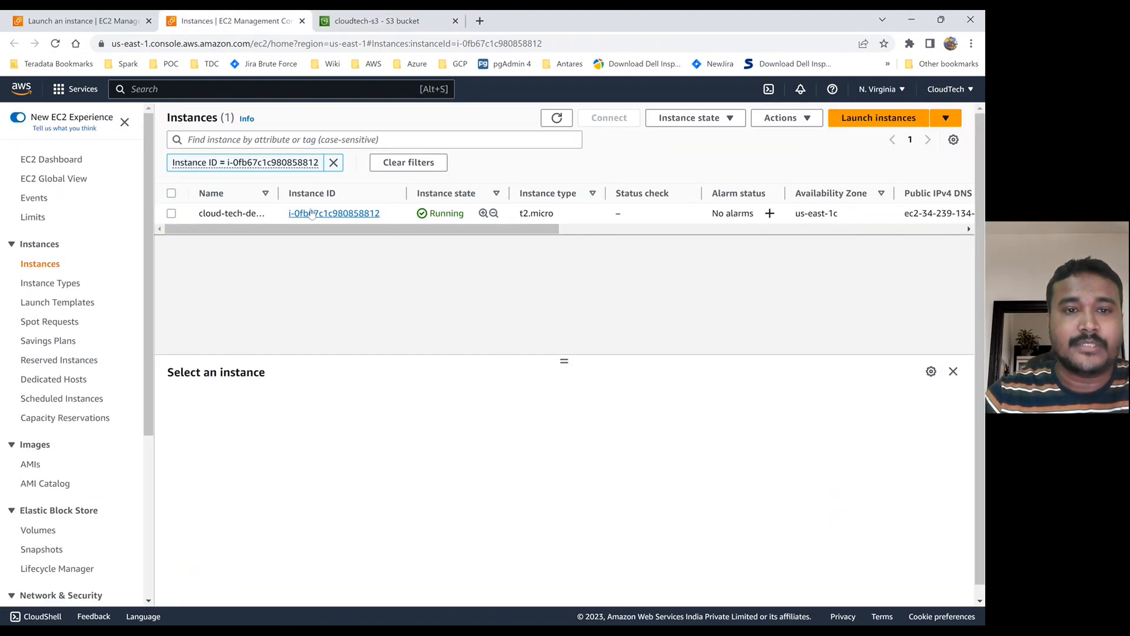
left_click(313, 213)
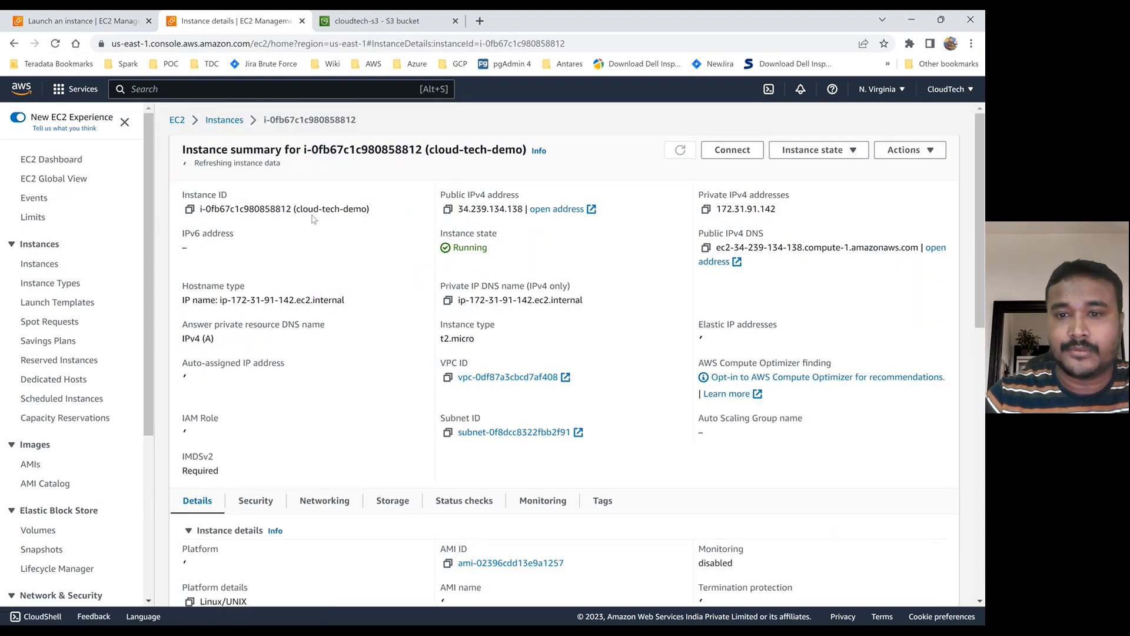
left_click(447, 205)
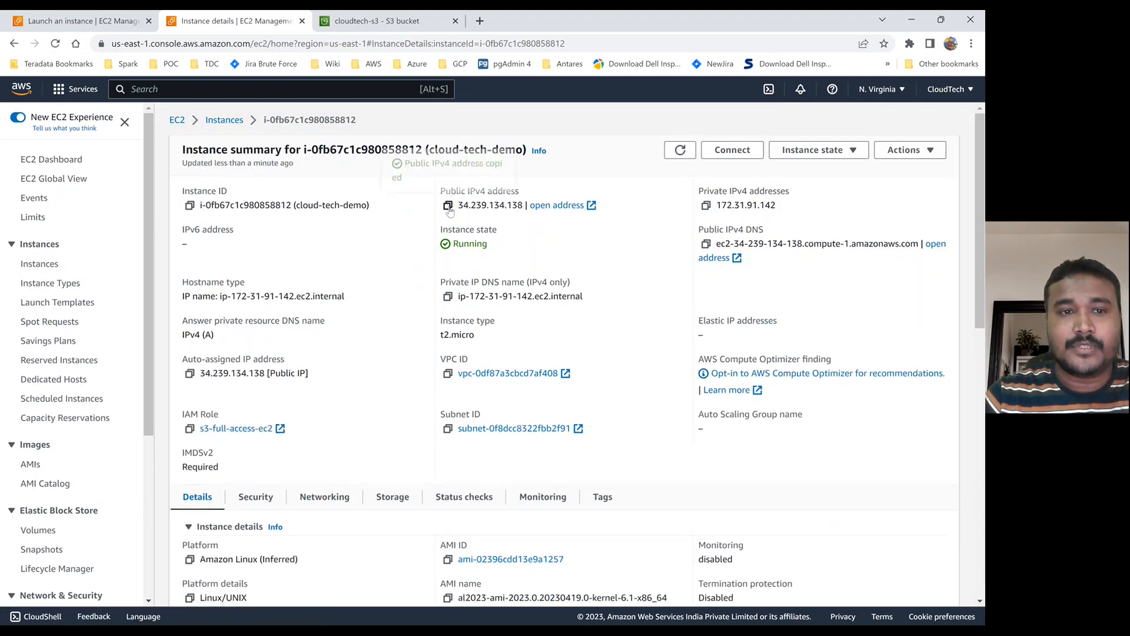
left_click(230, 125)
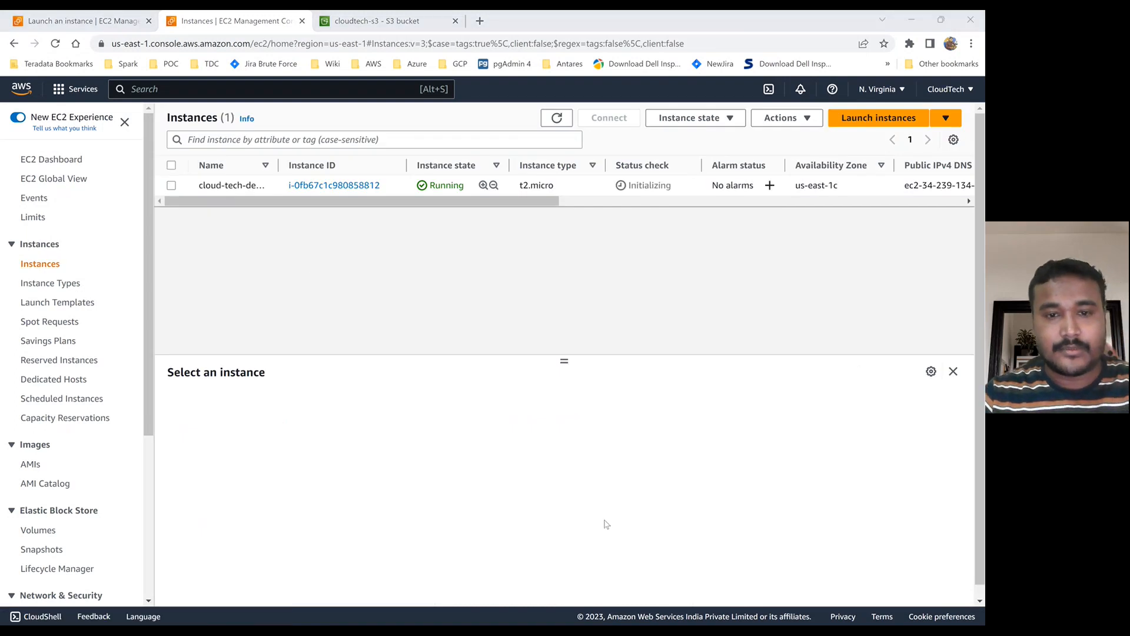
Switch to the MobaXterm terminal and stop the running watch date command.
key("alt+Tab")
key("alt+Tab")
key("alt+Tab")
key("alt+Tab")
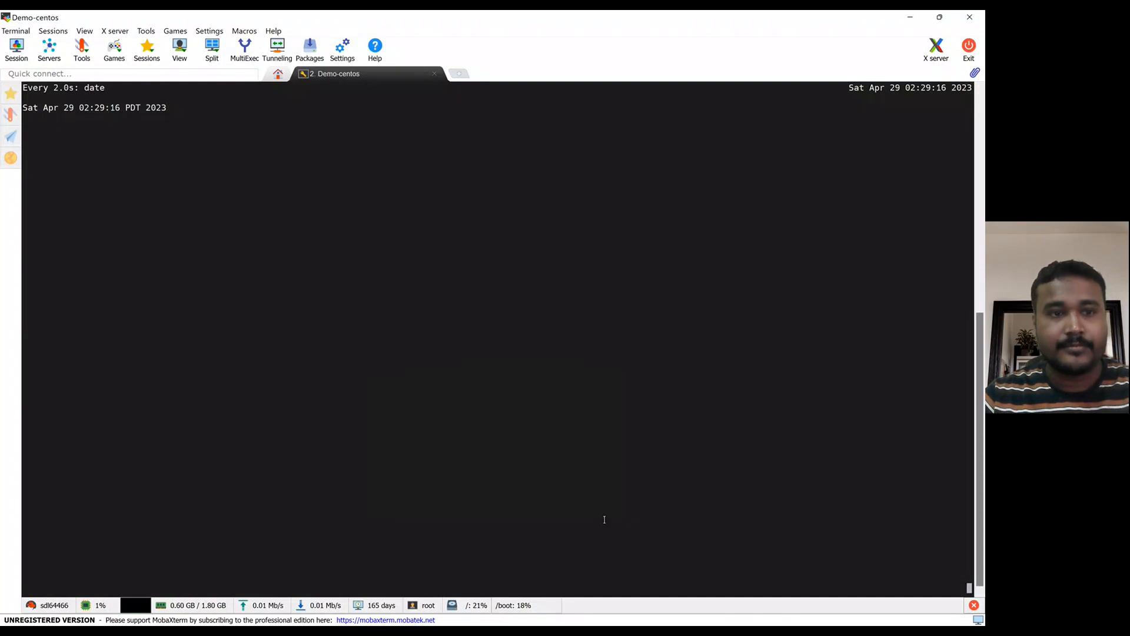
key("ctrl+c")
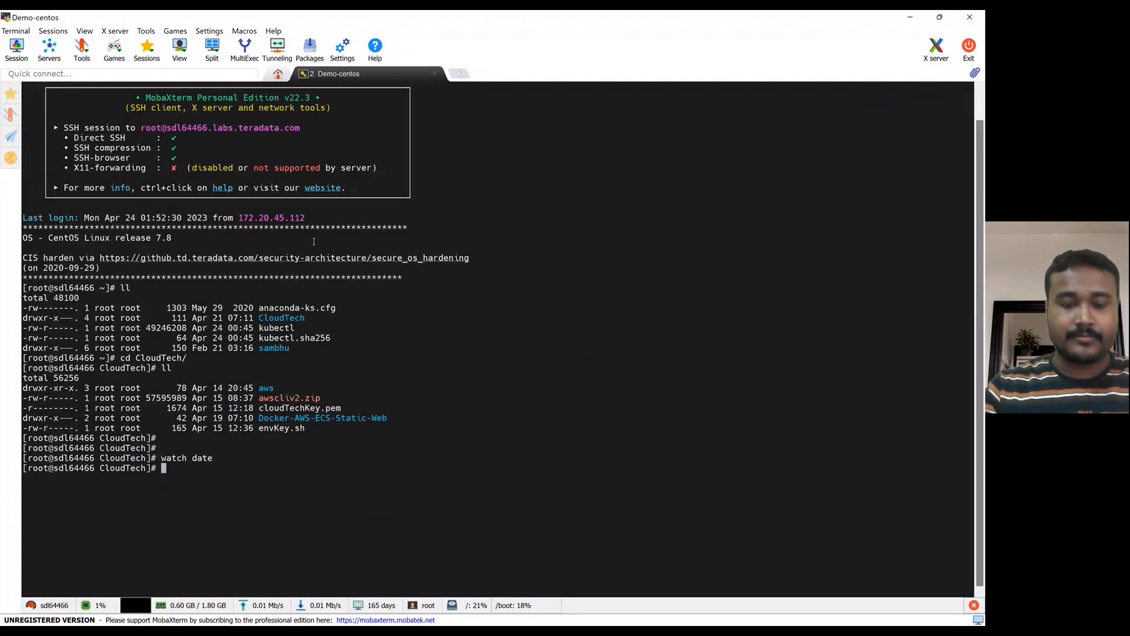
Recall the earlier ssh command for ec2-user with cloudTechKey.pem from the shell history.
key("ctrl+r")
type("ss")
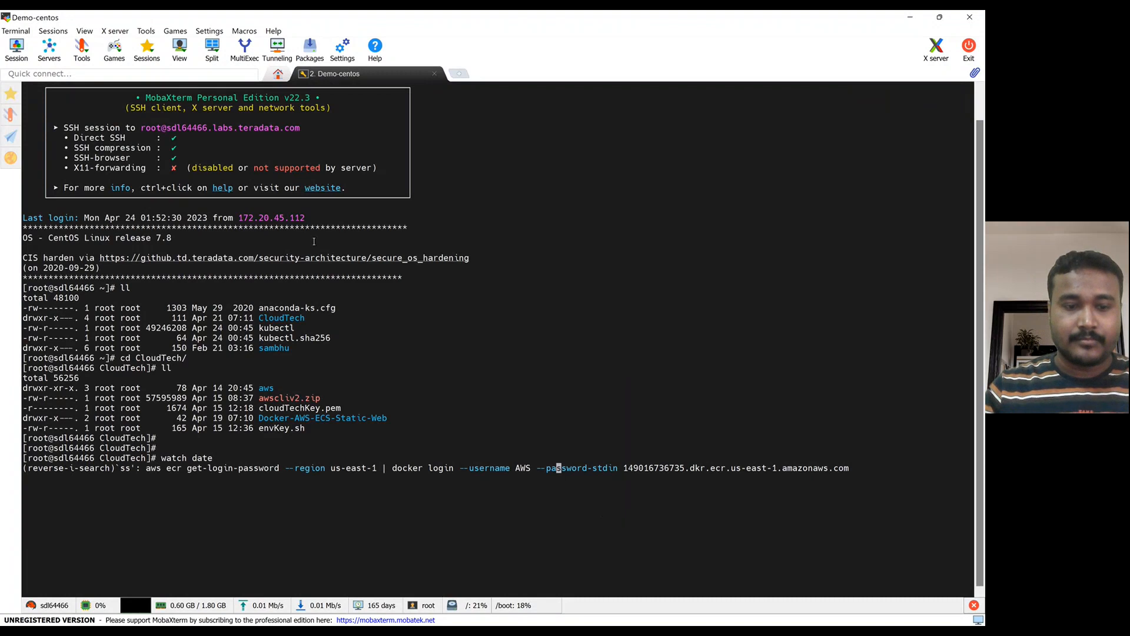
key("BackSpace")
key("BackSpace")
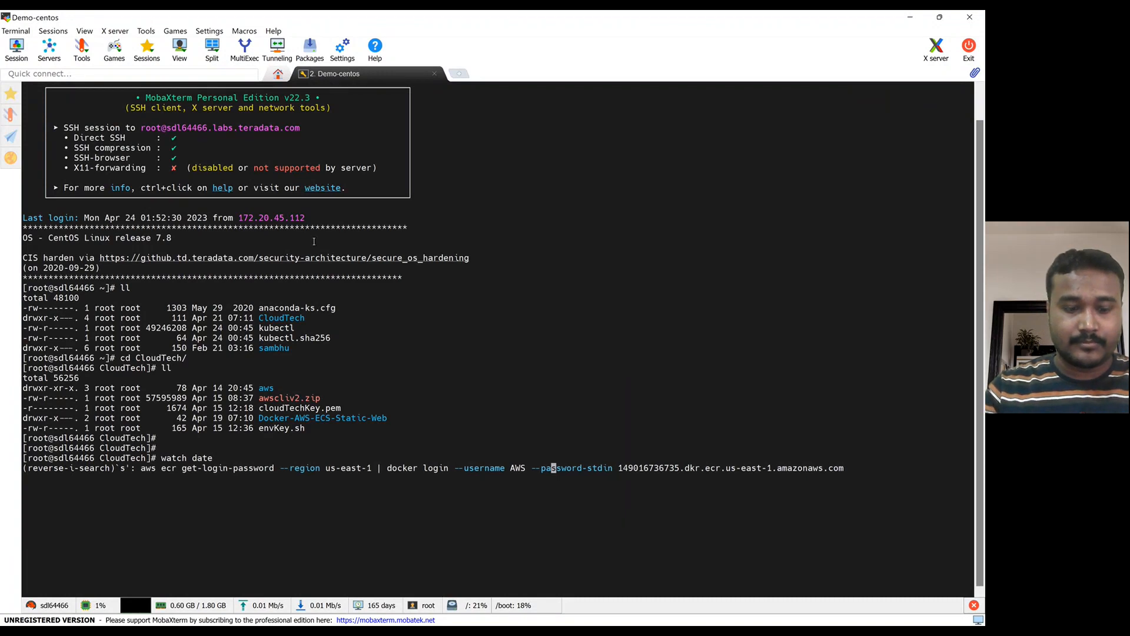
type("ssh")
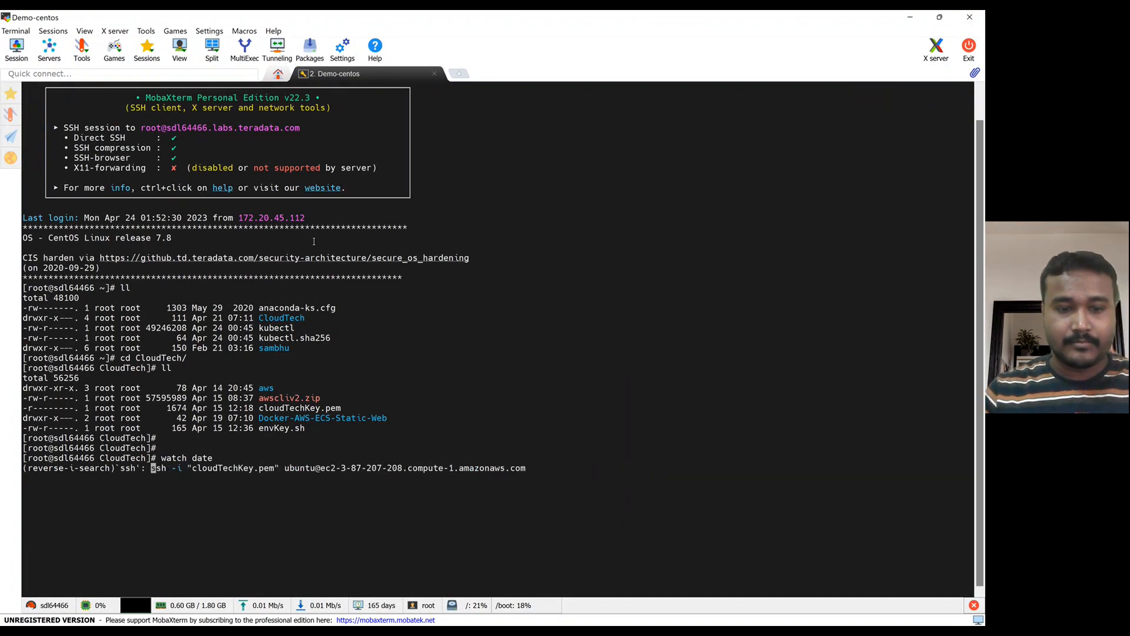
key("ctrl+r")
key("ctrl+r")
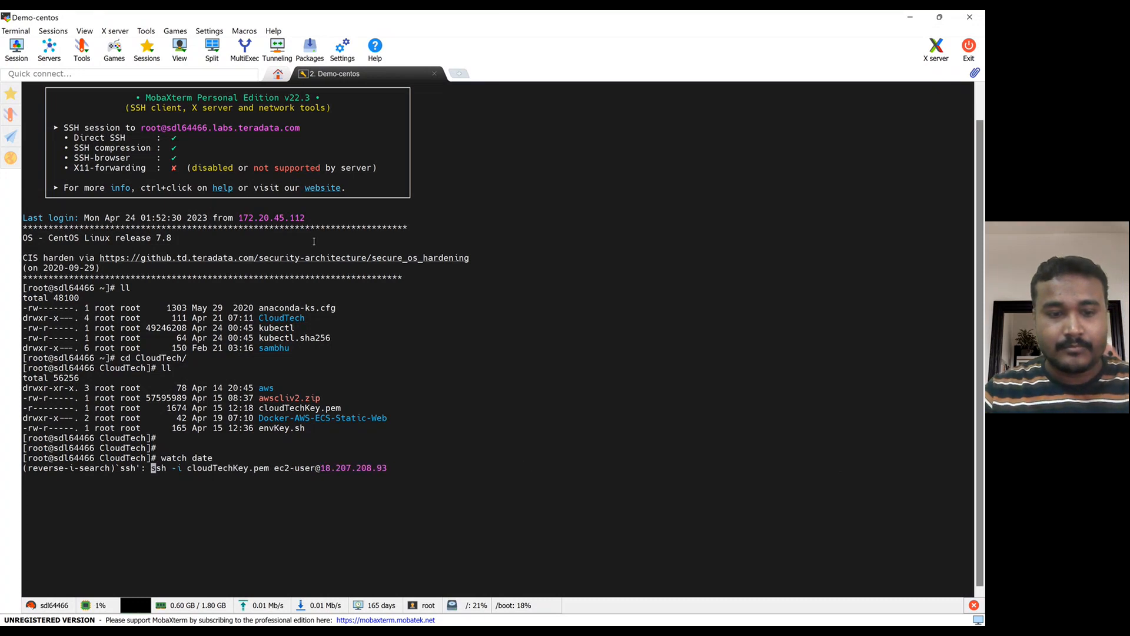
Replace the host address in the ssh command with the copied 34.239.134.138, connect, and accept the host key with yes.
key("Right")
key("Right")
key("Right")
key("Right")
key("Right")
key("Right")
key("Right")
key("Right")
key("Right")
key("Right")
key("Right")
key("Right")
key("Right")
key("Right")
key("Right")
key("Right")
key("Right")
key("Right")
key("Right")
key("Right")
key("Right")
key("Right")
key("Right")
key("Right")
key("Right")
key("Right")
key("Right")
key("Right")
key("Right")
key("Right")
key("Right")
key("Right")
key("Right")
key("Right")
key("Right")
key("Right")
key("Right")
key("Right")
key("Right")
key("Right")
key("BackSpace")
key("BackSpace")
key("BackSpace")
key("BackSpace")
key("BackSpace")
key("BackSpace")
key("BackSpace")
key("BackSpace")
key("BackSpace")
key("BackSpace")
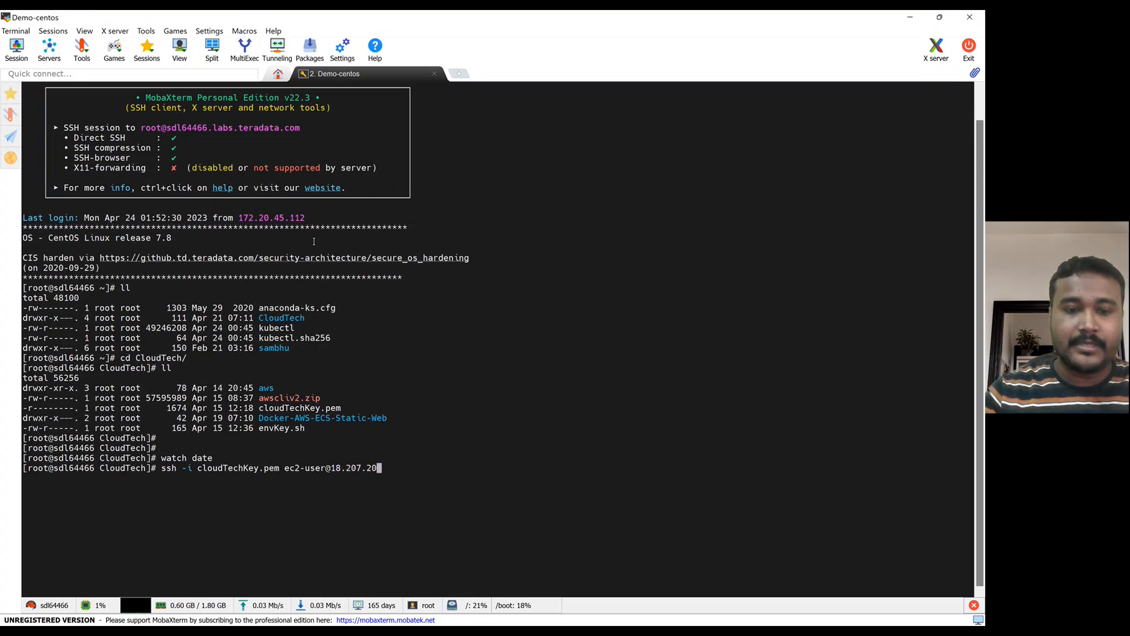
key("BackSpace")
key("BackSpace")
key("BackSpace")
right_click(314, 242)
key("Return")
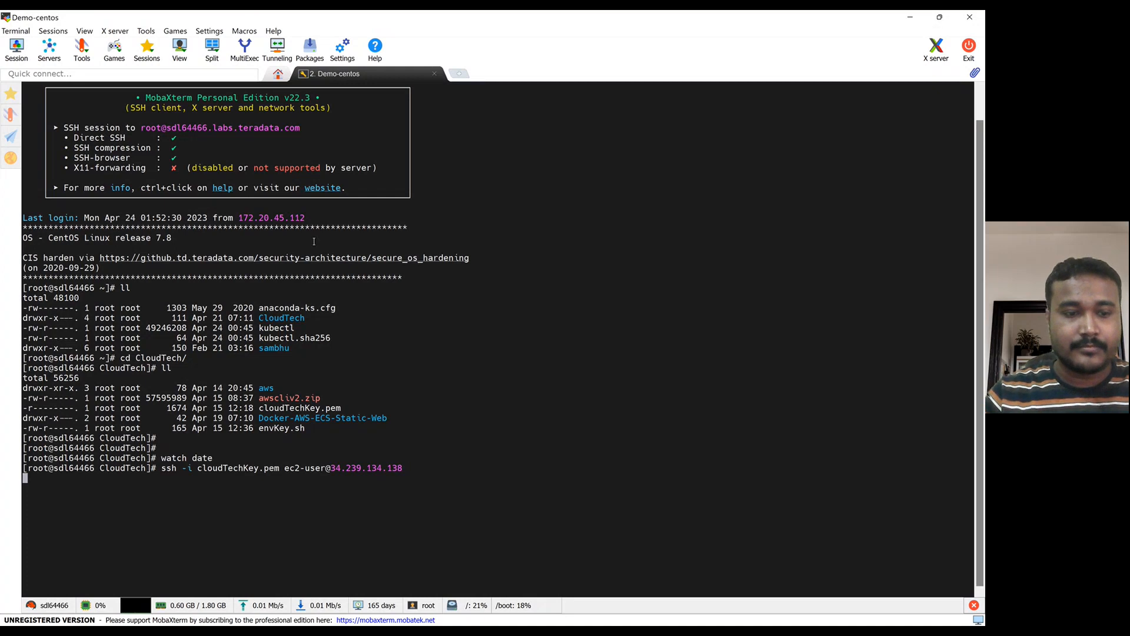
type("yes")
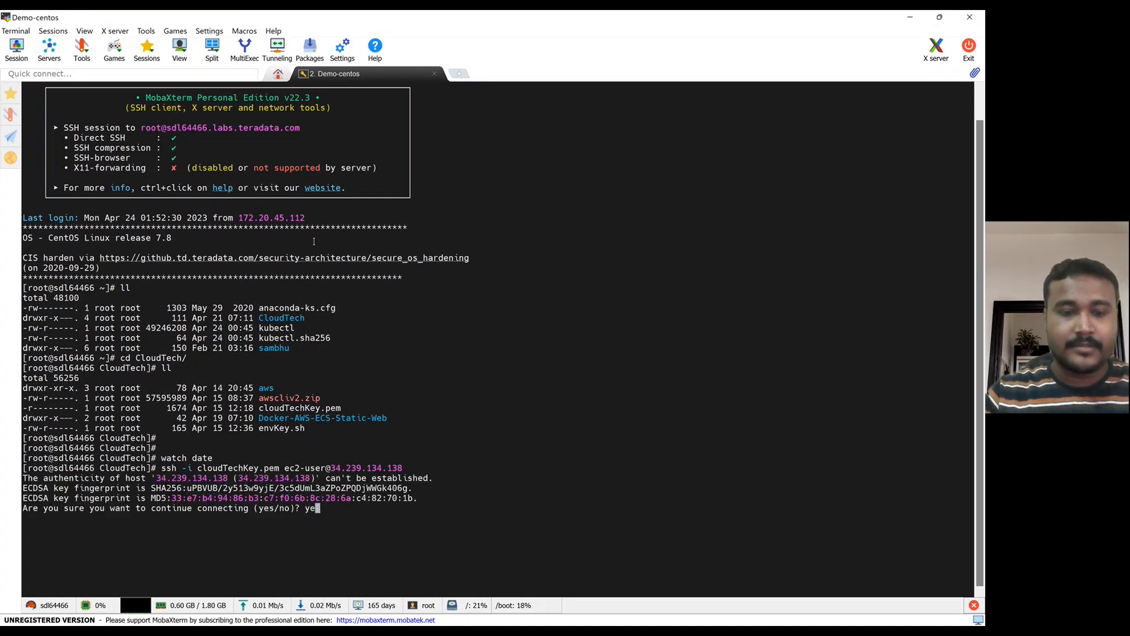
key("Return")
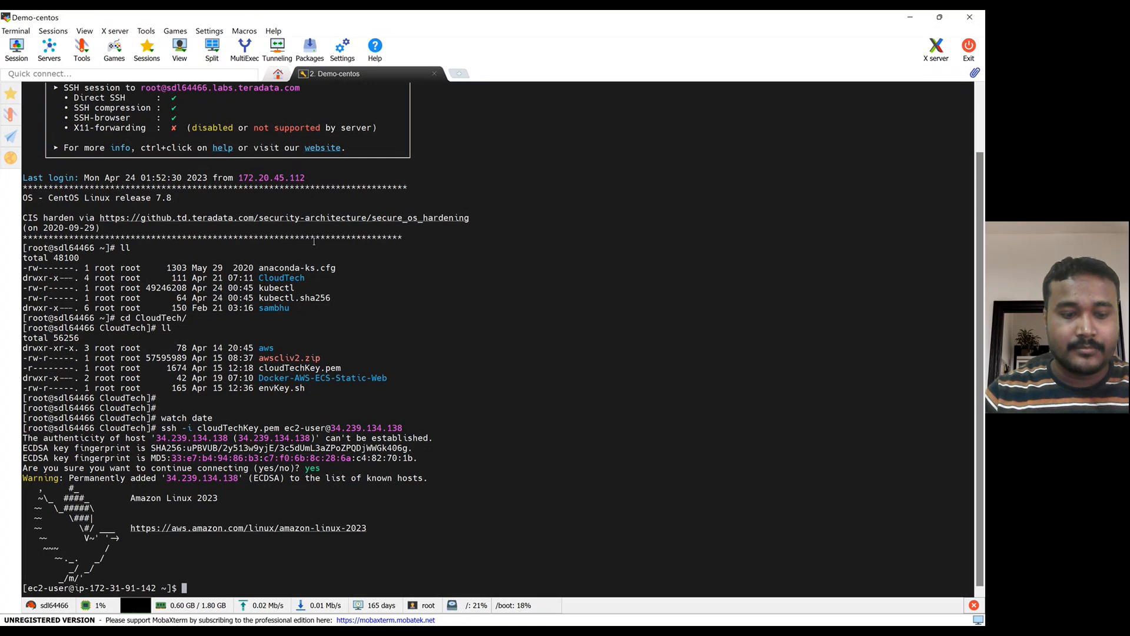
Start a root shell on the EC2 instance with sudo bash.
key("Return")
key("Return")
key("Return")
type("sudo bash")
key("Return")
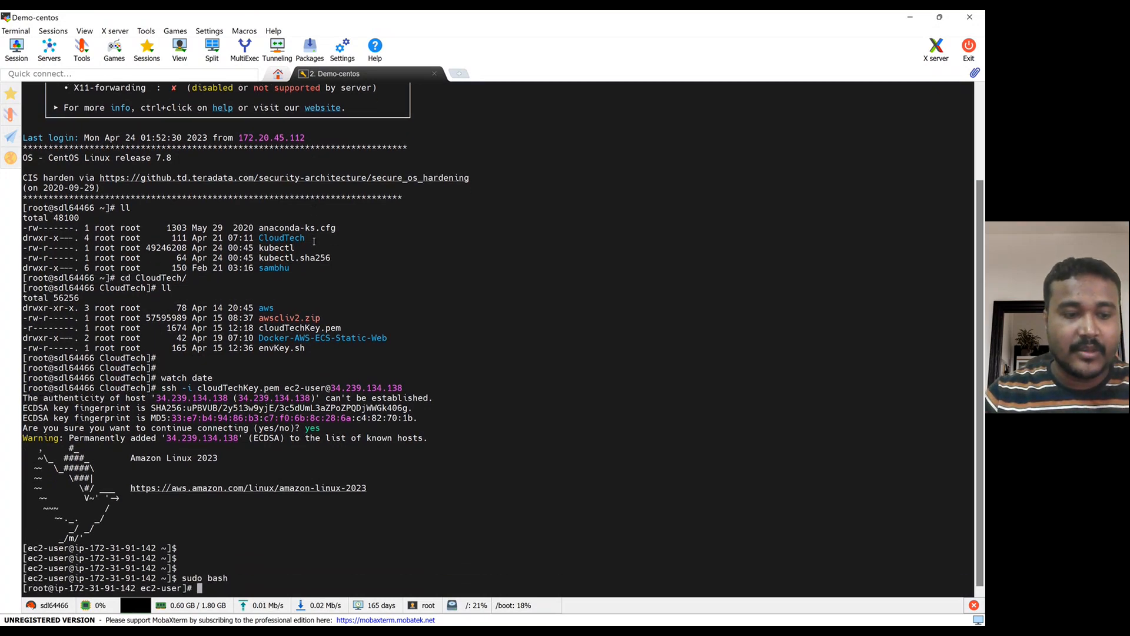
key("Return")
key("Return")
key("Return")
key("Return")
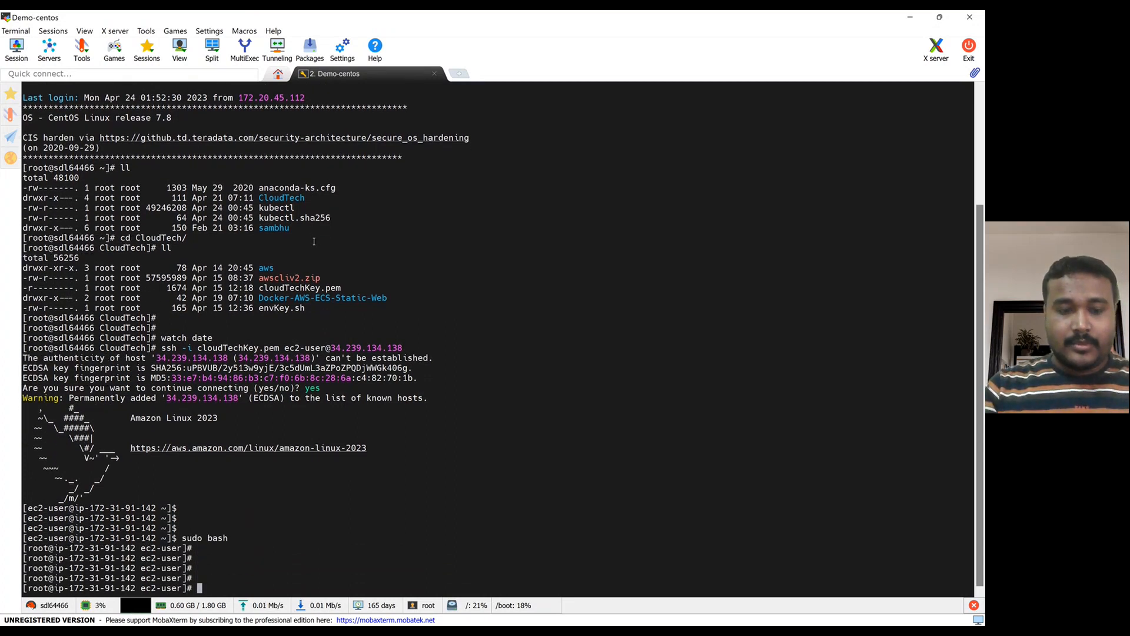
List the S3 buckets from the instance with aws s3 ls.
type("aws s3 ls")
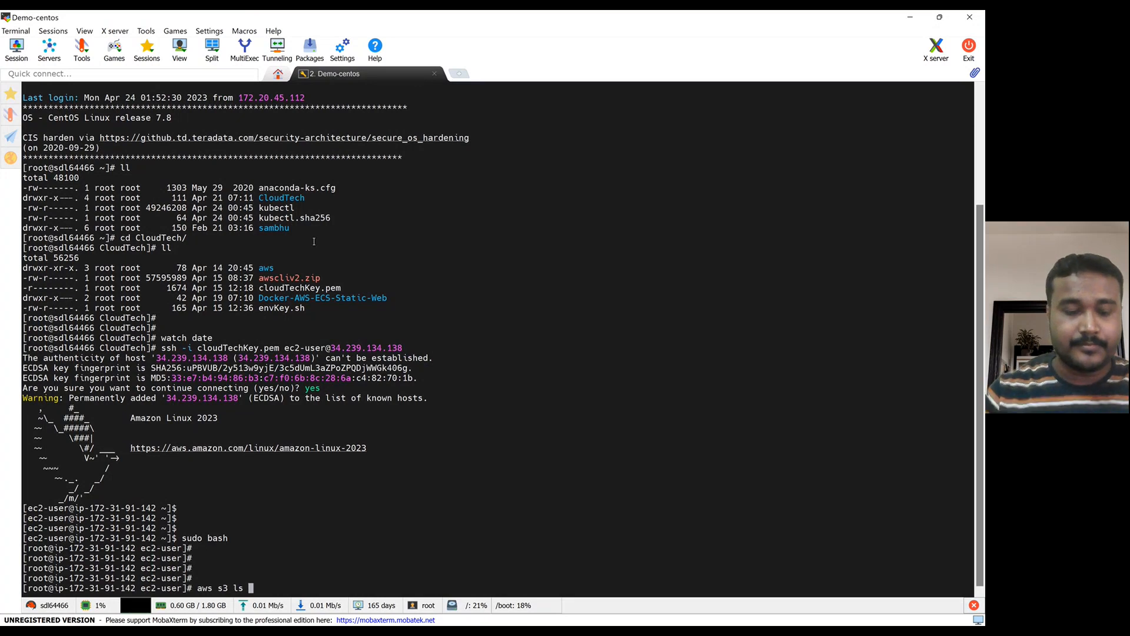
key("Return")
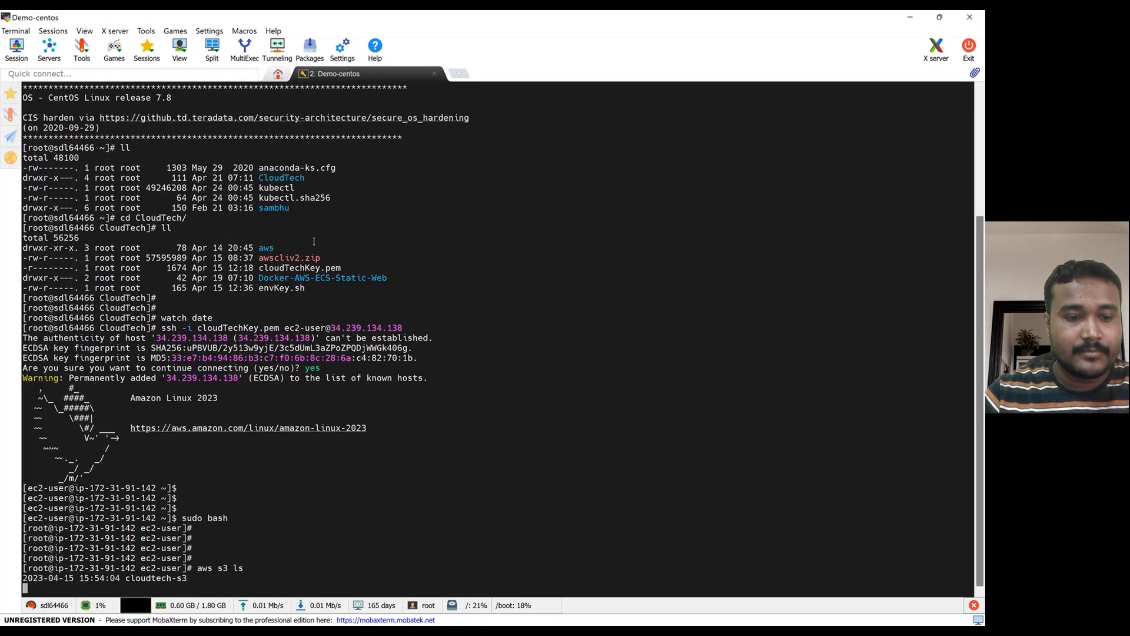
key("Return")
key("Return")
key("Return")
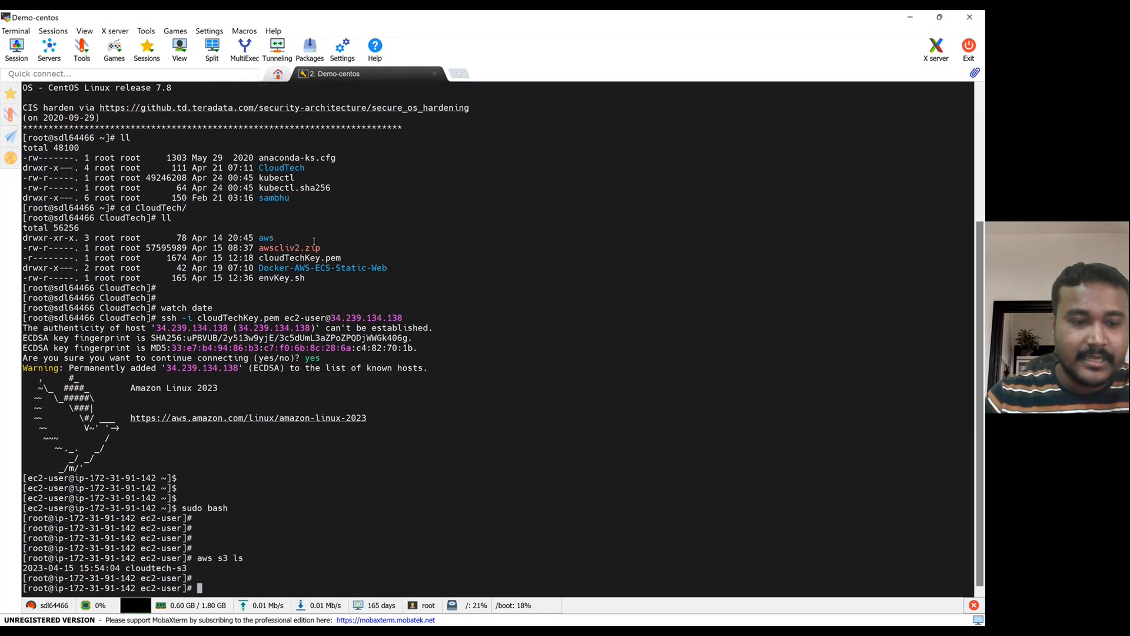
Copy the bucket name cloudtech-s3 from the command output.
double_click(151, 548)
key("ctrl+c")
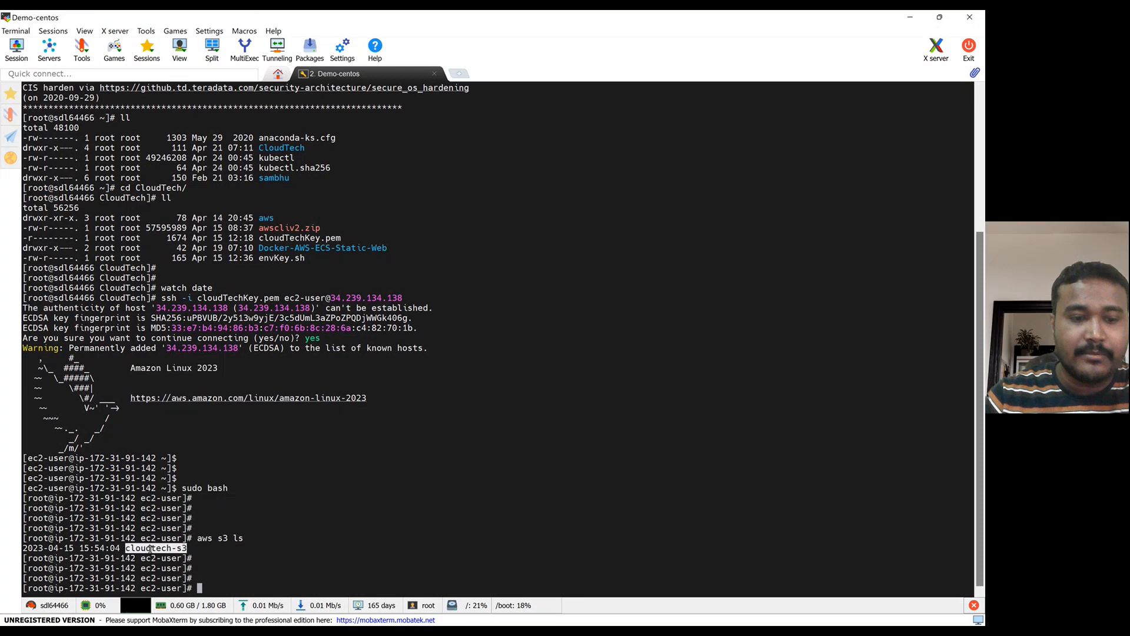
left_click(228, 572)
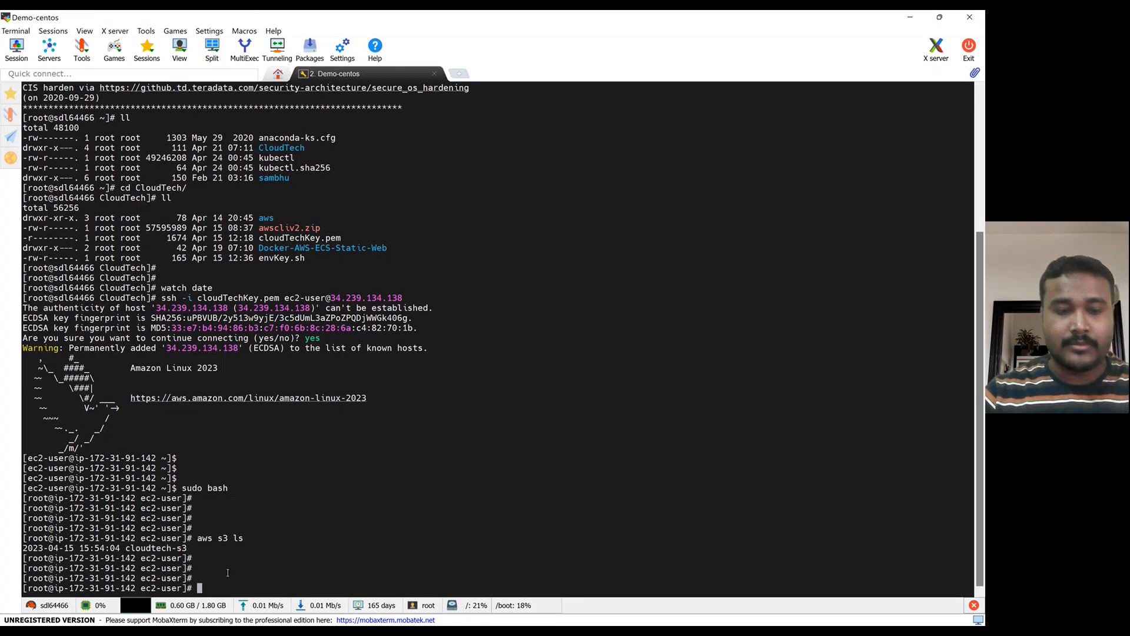
List the contents of the cloudtech-s3 bucket from the instance with aws s3 ls s3://cloudtech-s3.
key("Up")
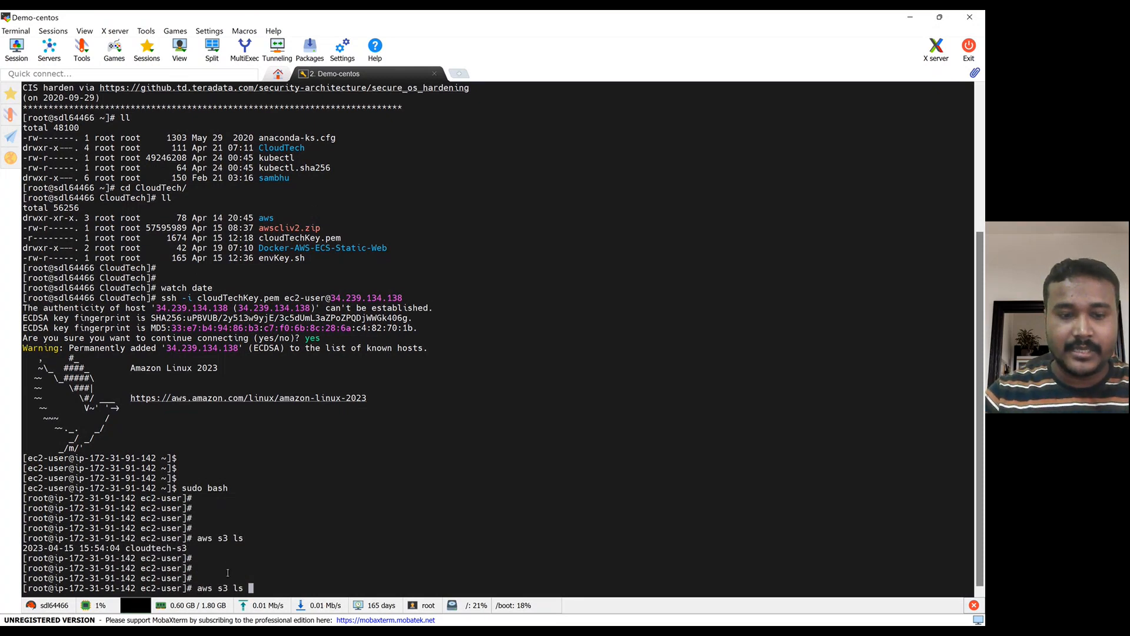
type("s")
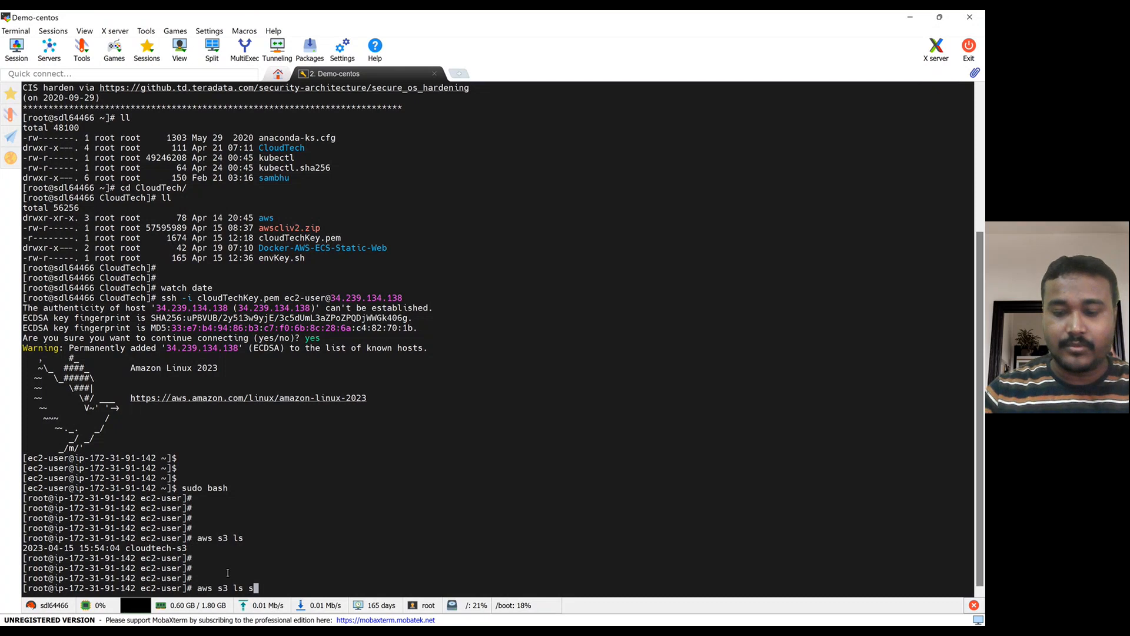
type("3://")
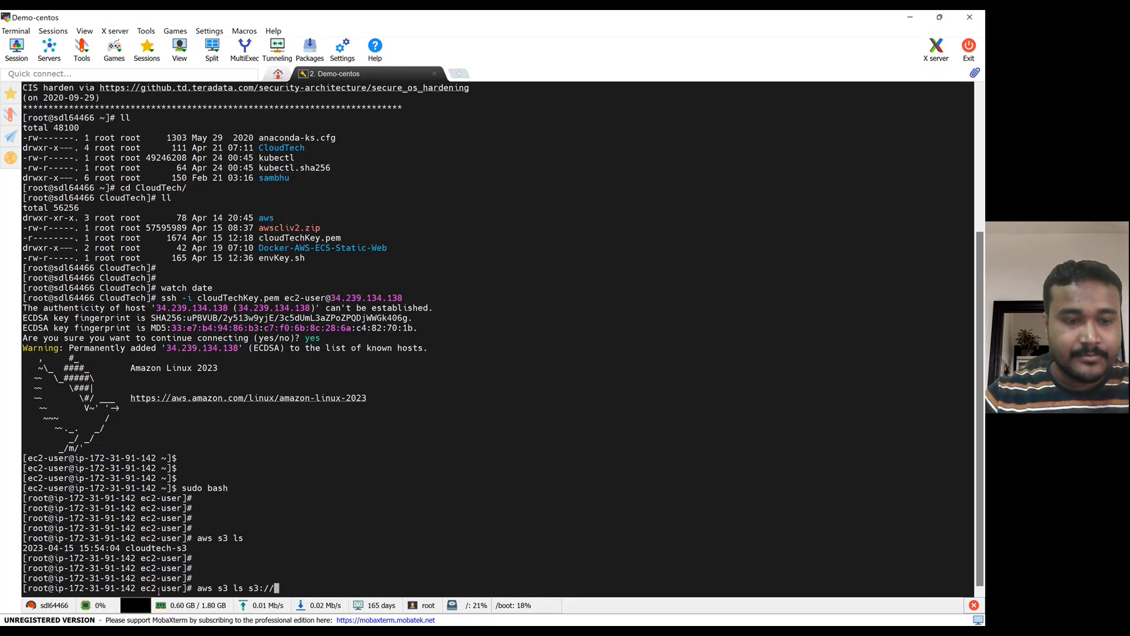
double_click(161, 549)
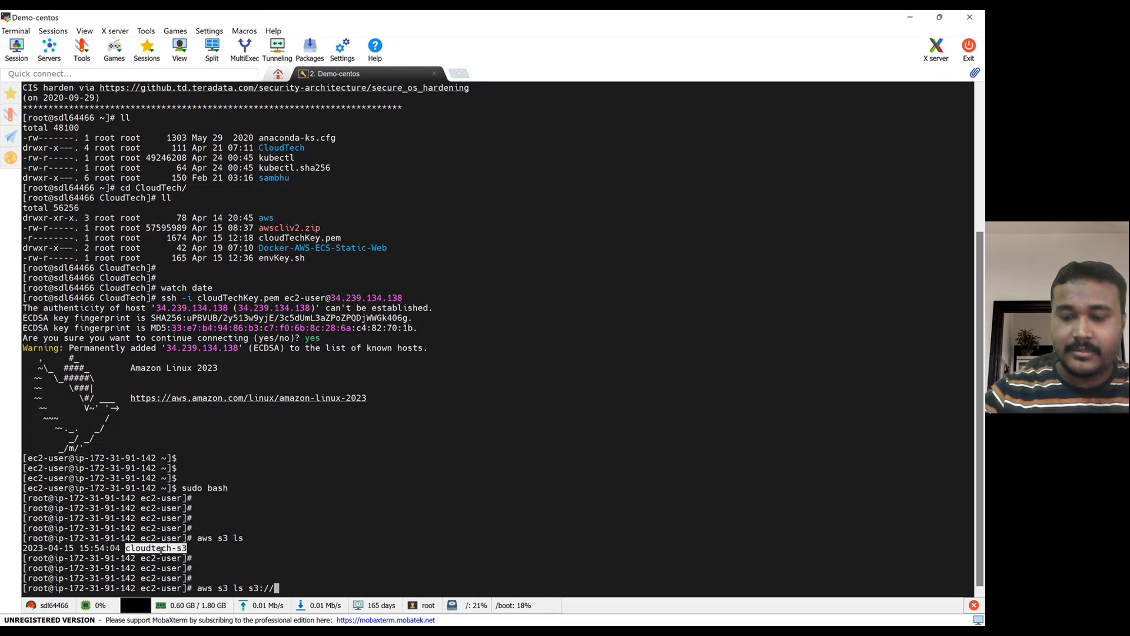
right_click(160, 549)
key("Return")
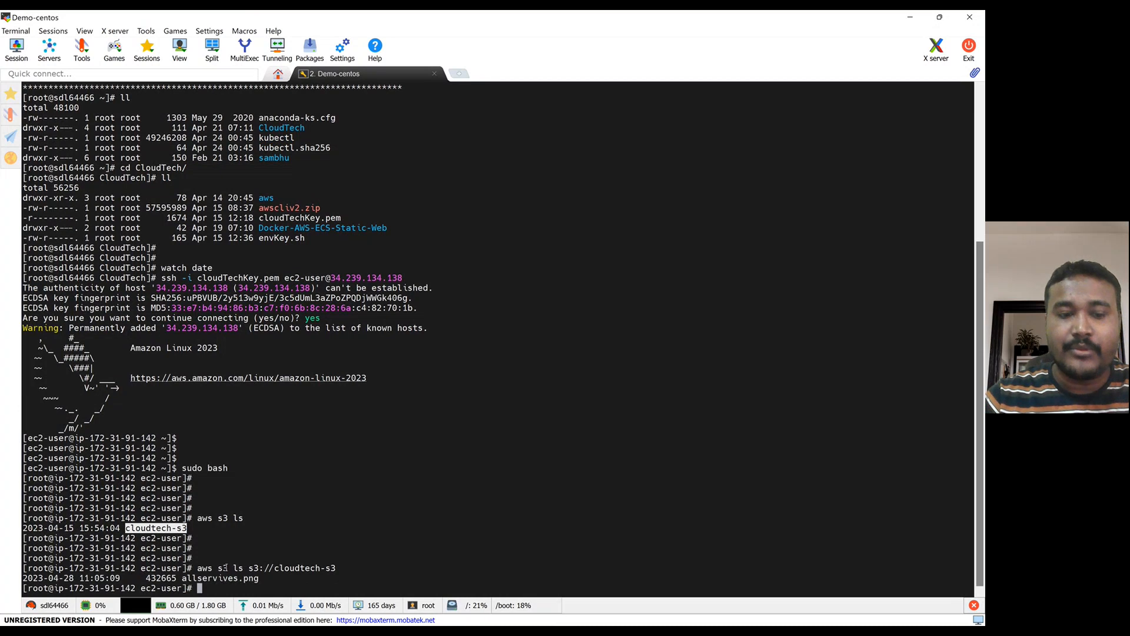
left_click(207, 586)
key("Return")
key("Return")
key("Return")
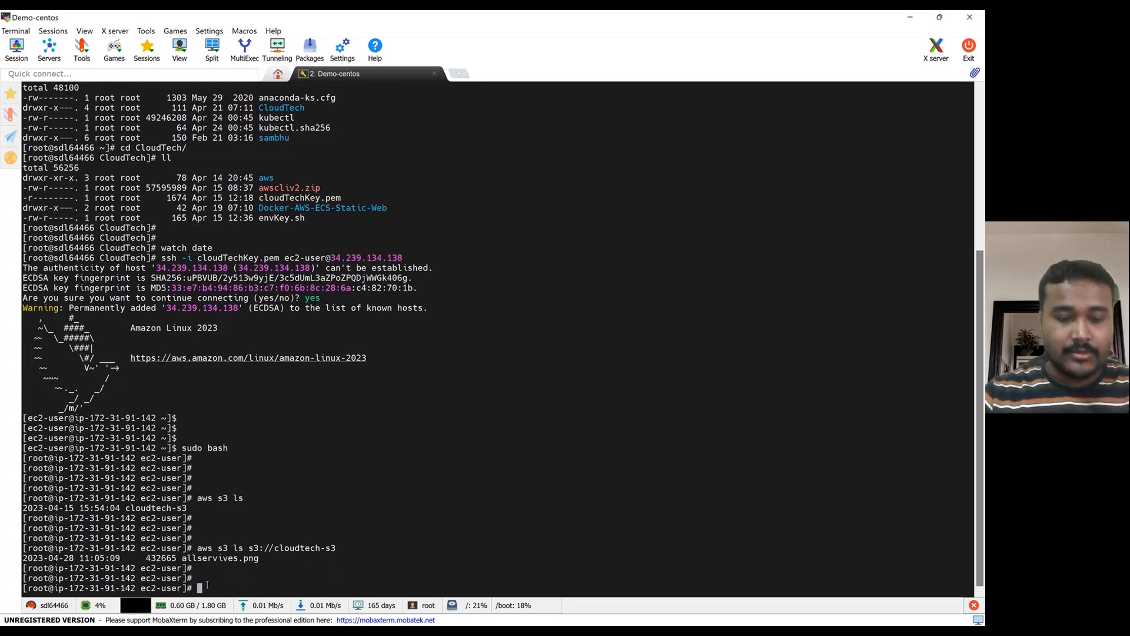
Switch to the AWS console in Chrome, search for the IAM service, and open its list of roles.
key("alt+Tab")
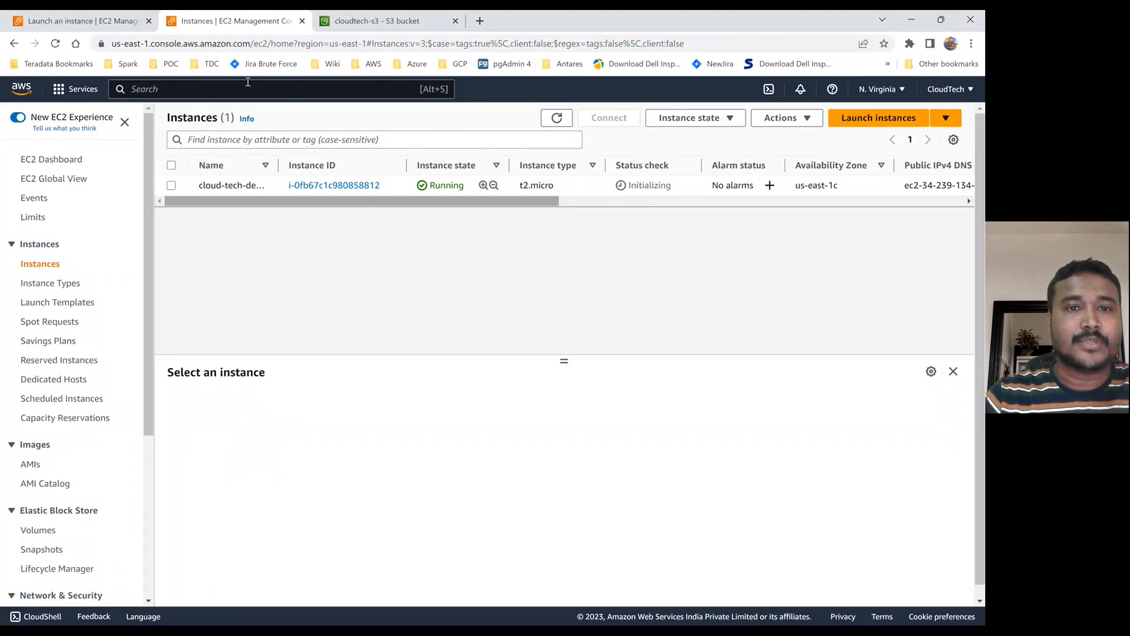
left_click(390, 20)
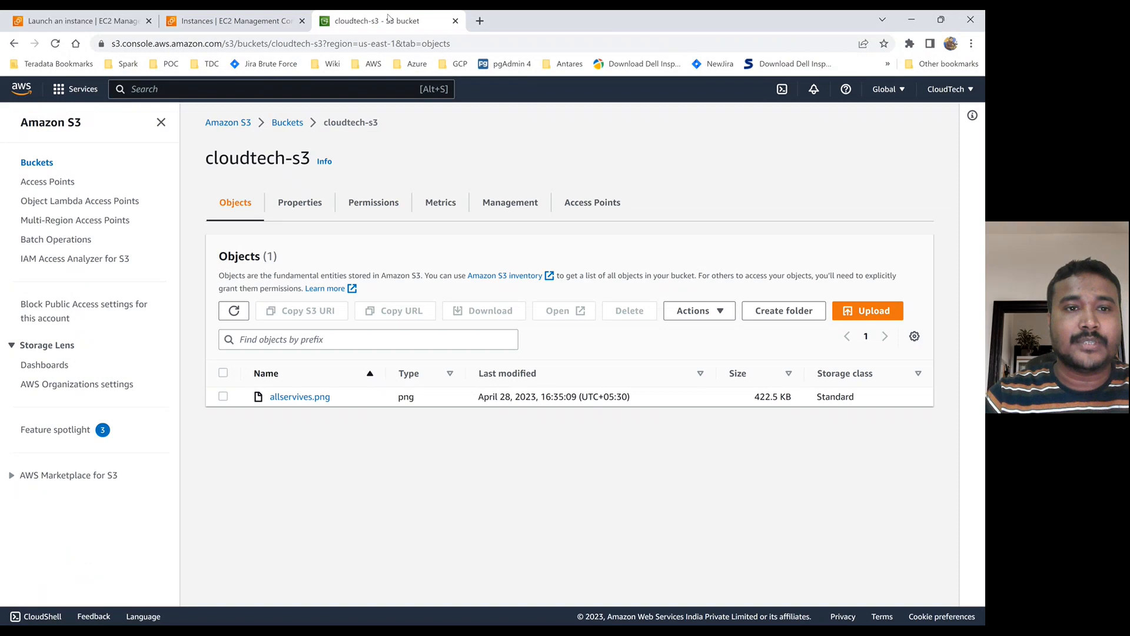
left_click(232, 94)
type("IAM")
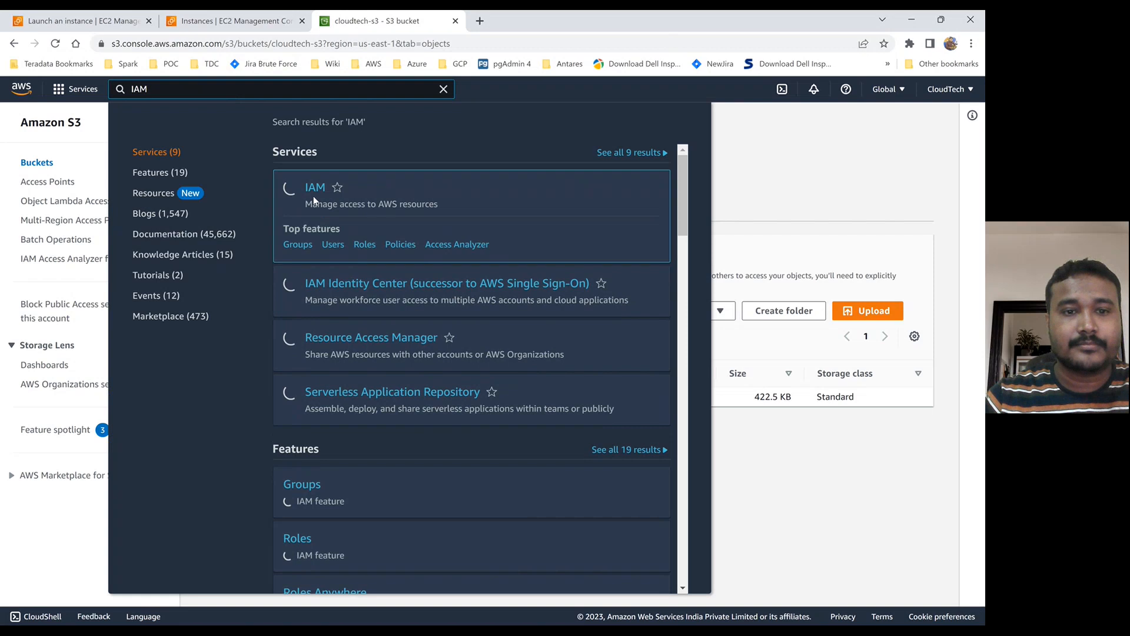
left_click(316, 189)
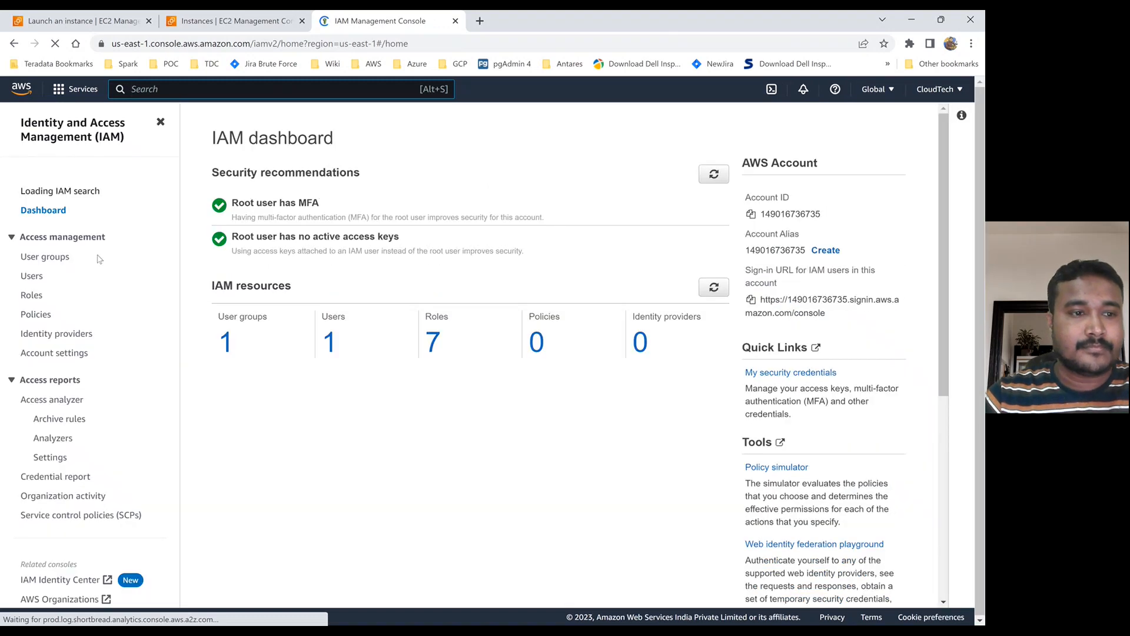
left_click(33, 297)
Clear the roles filter and start creating a new IAM role.
left_click(253, 215)
type("s")
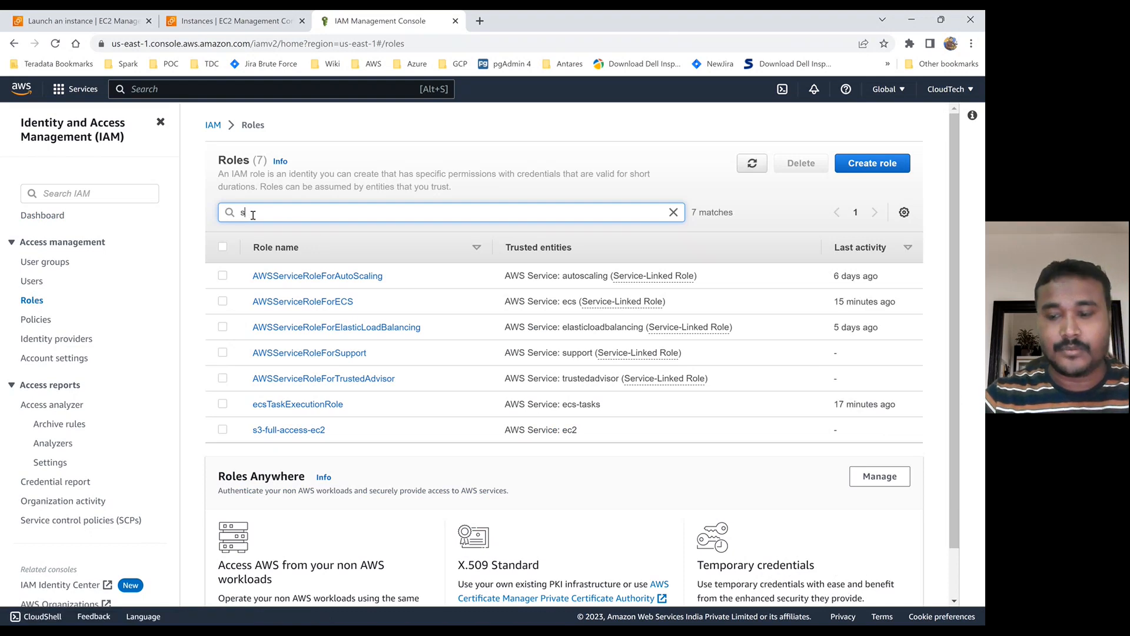
key("BackSpace")
left_click(869, 166)
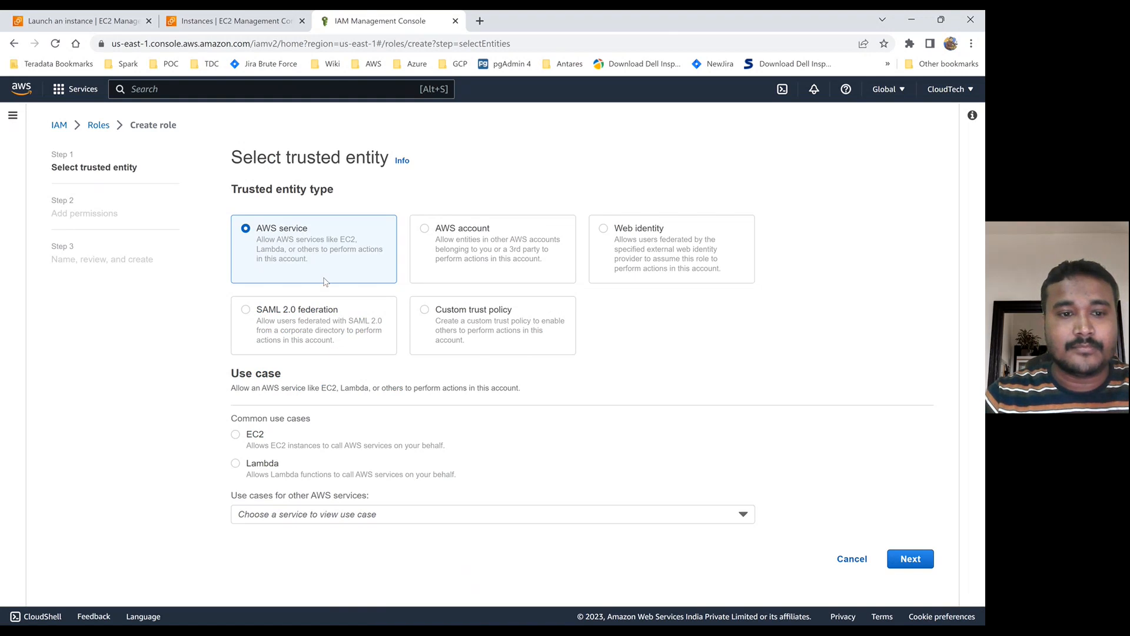
Return to the EC2 instances and open the IAM role modification page for the cloud-tech-demo instance.
left_click(222, 18)
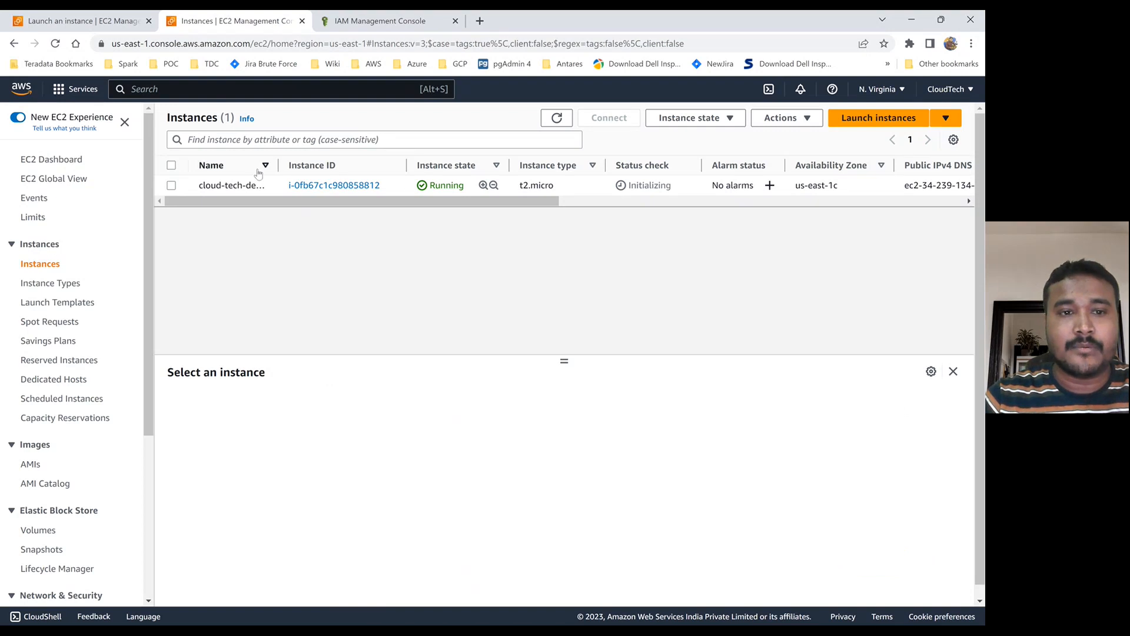
left_click(171, 186)
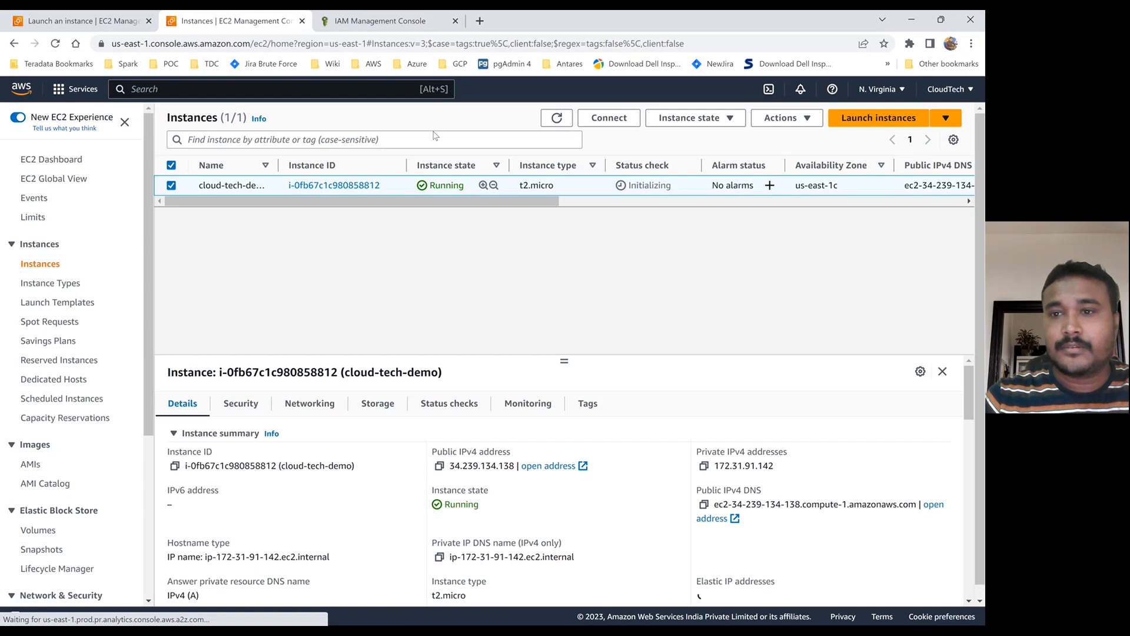
left_click(789, 118)
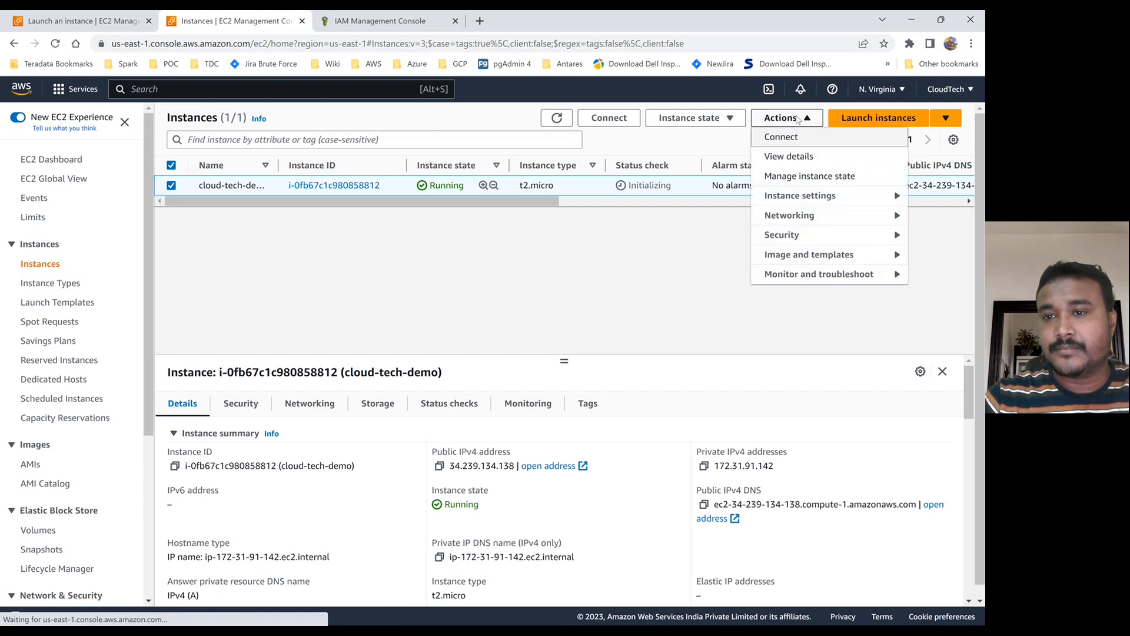
left_click(789, 236)
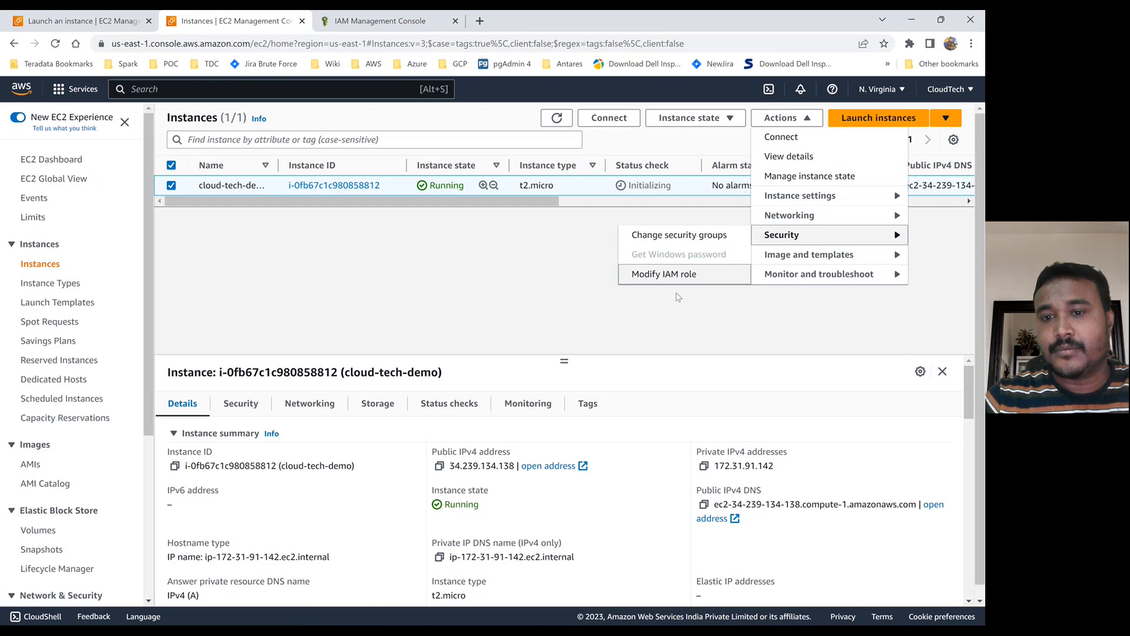
left_click(670, 276)
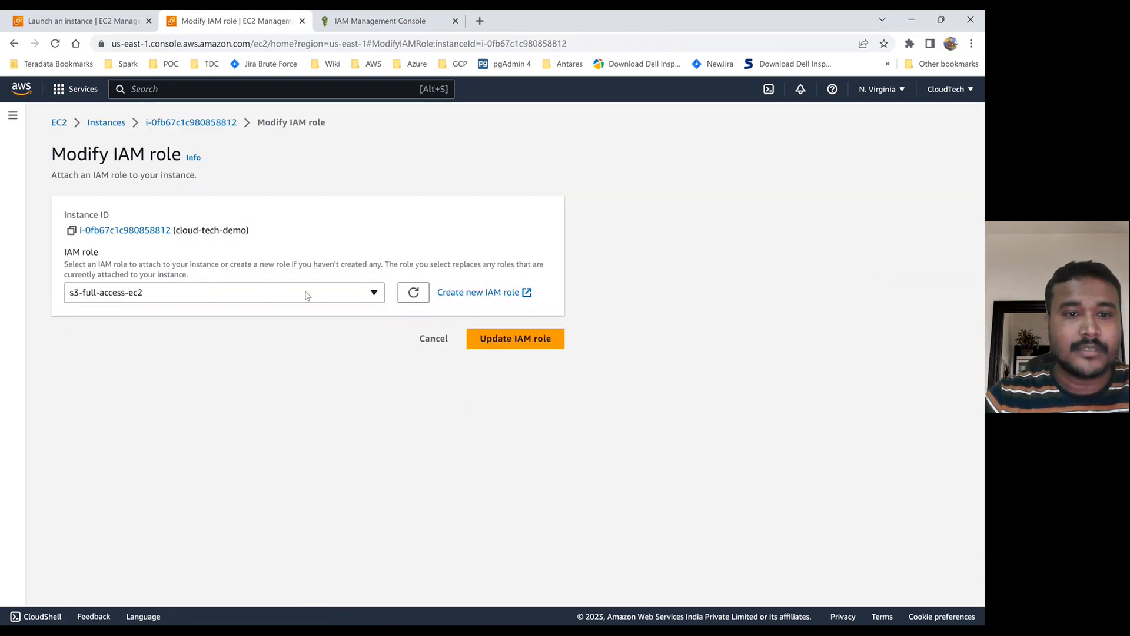
Set the instance to No IAM Role and confirm detaching s3-full-access-ec2 by entering Detach.
left_click(373, 295)
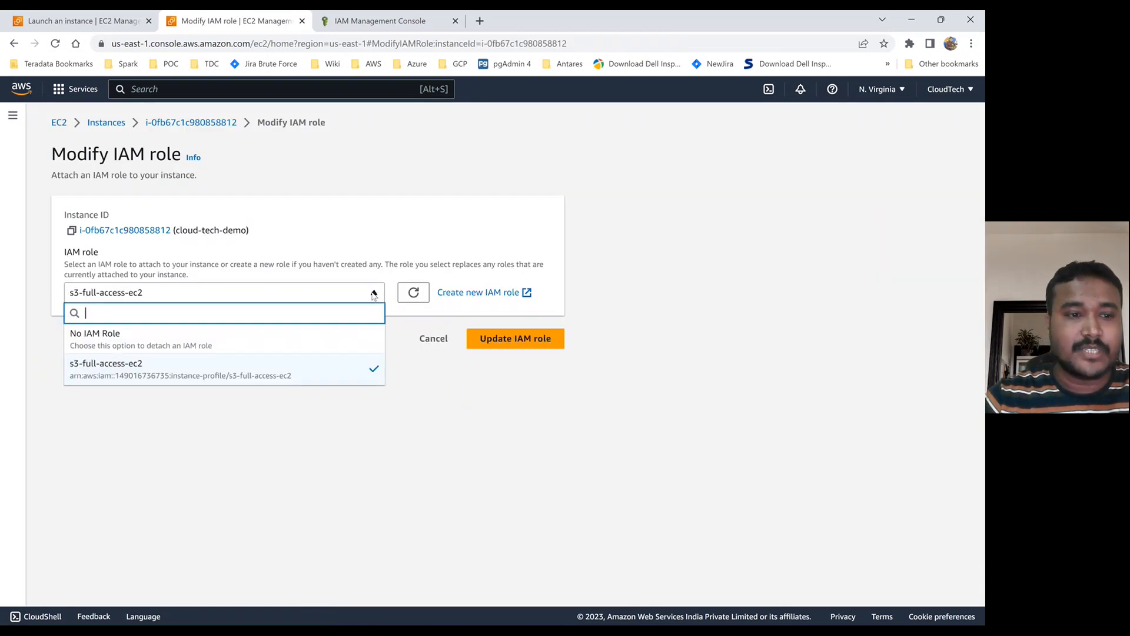
left_click(108, 339)
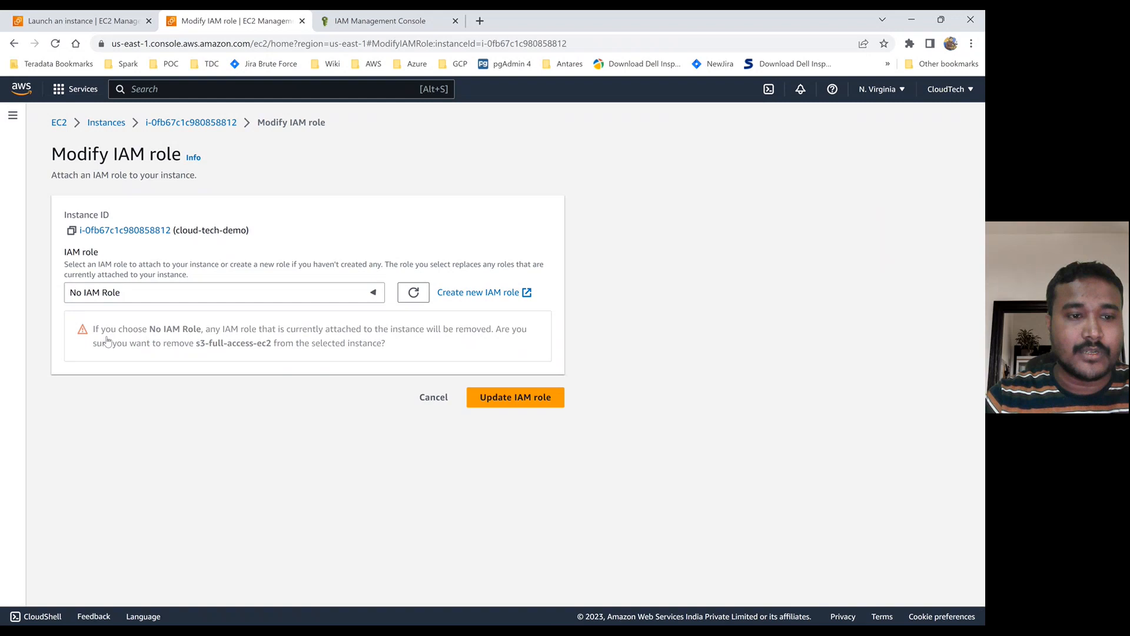
left_click(509, 399)
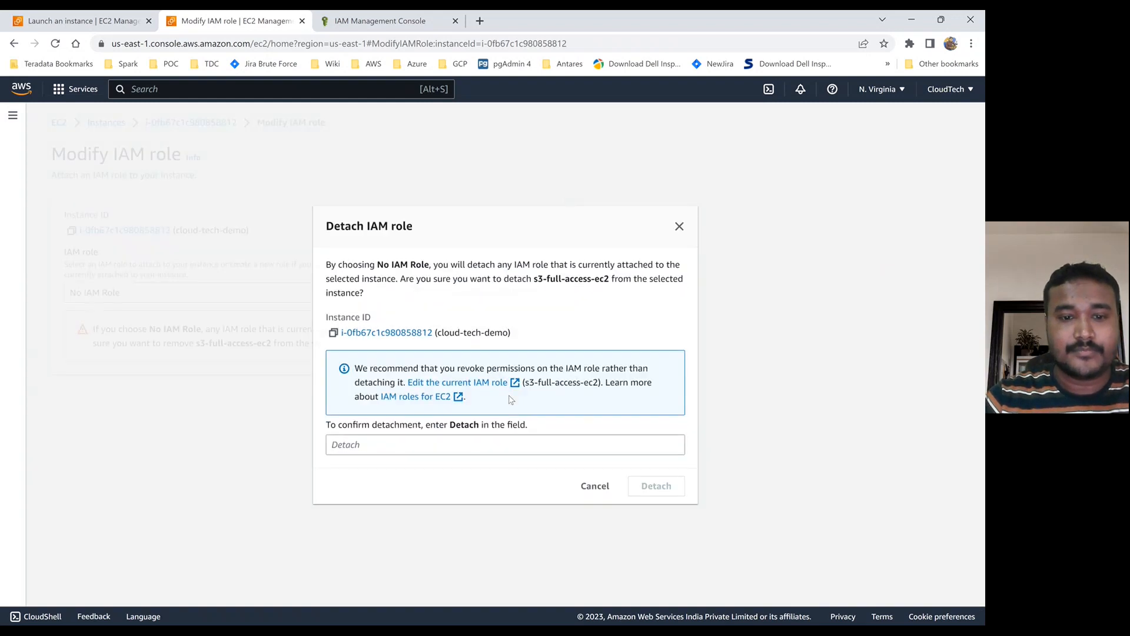
double_click(465, 425)
key("ctrl+c")
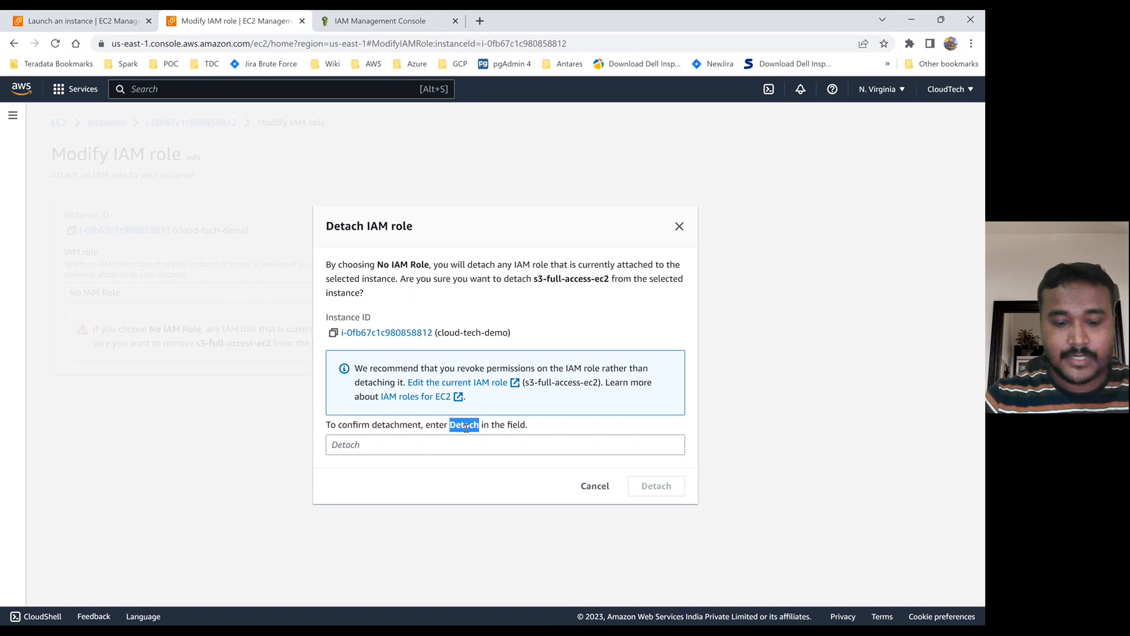
left_click(384, 452)
key("ctrl+v")
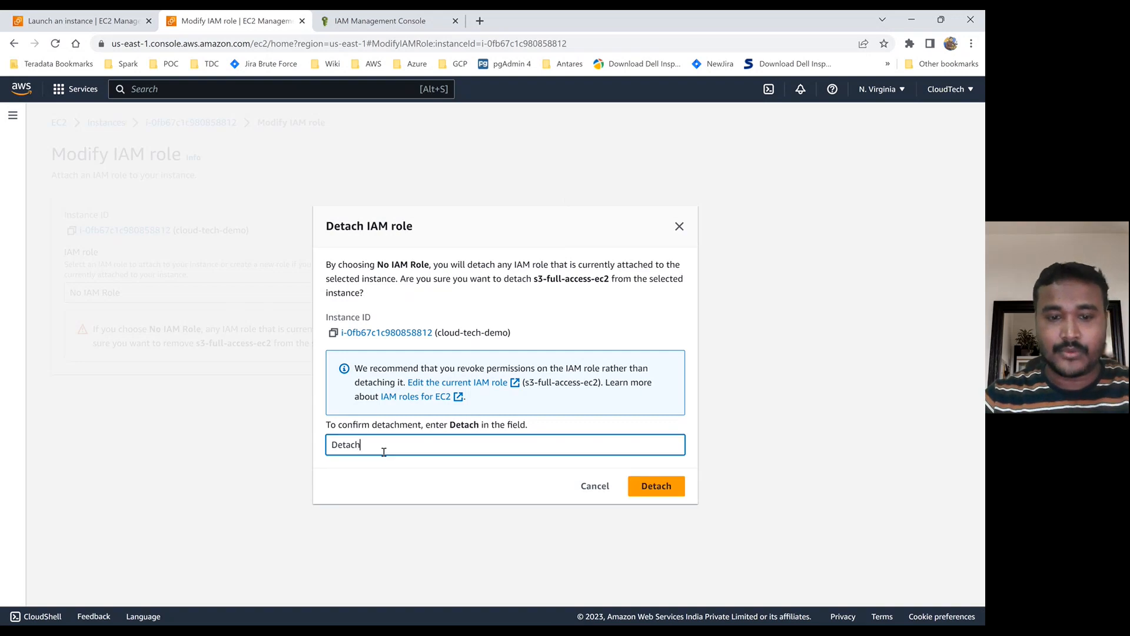
left_click(656, 488)
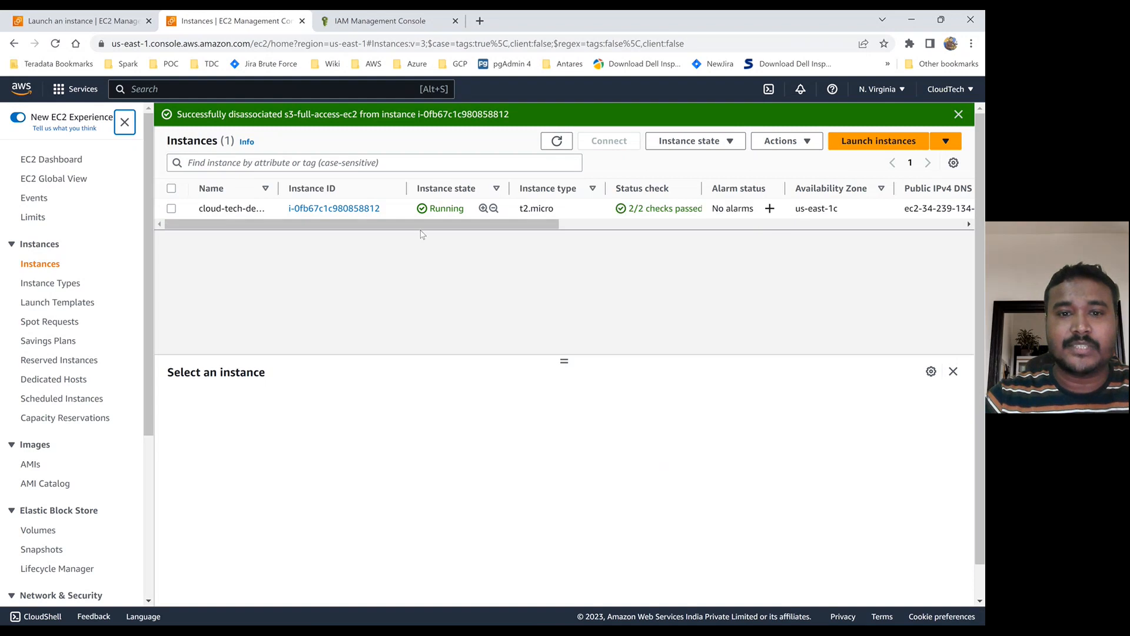
Switch to the Demo-centos terminal and rerun aws s3 ls s3://cloudtech-s3 on the instance.
key("alt+Tab")
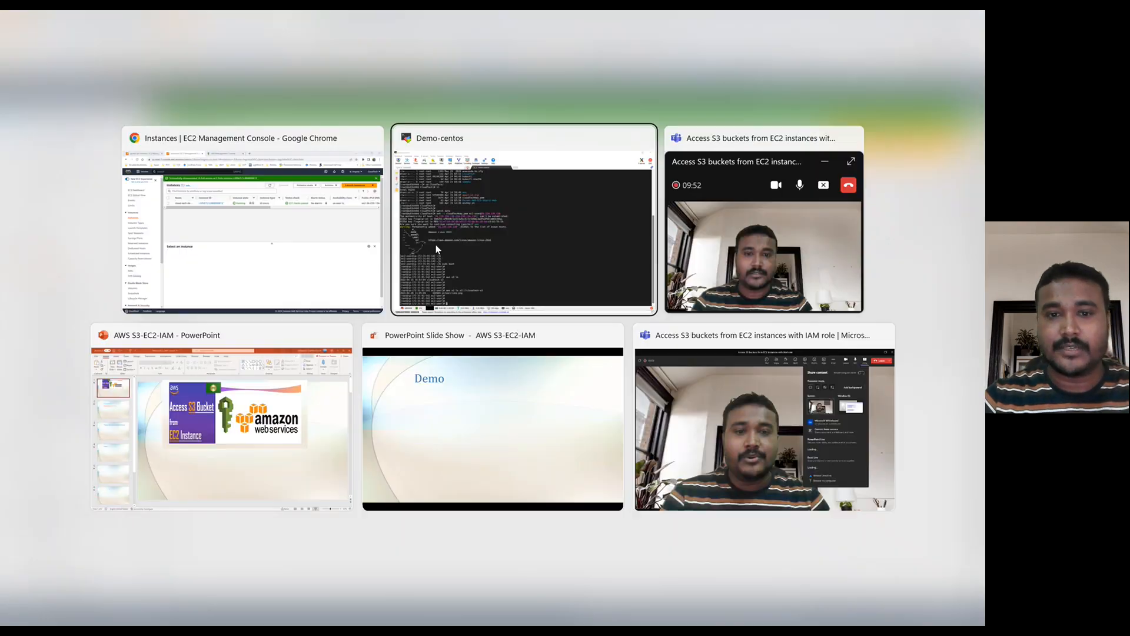
key("Return")
key("Return")
key("Return")
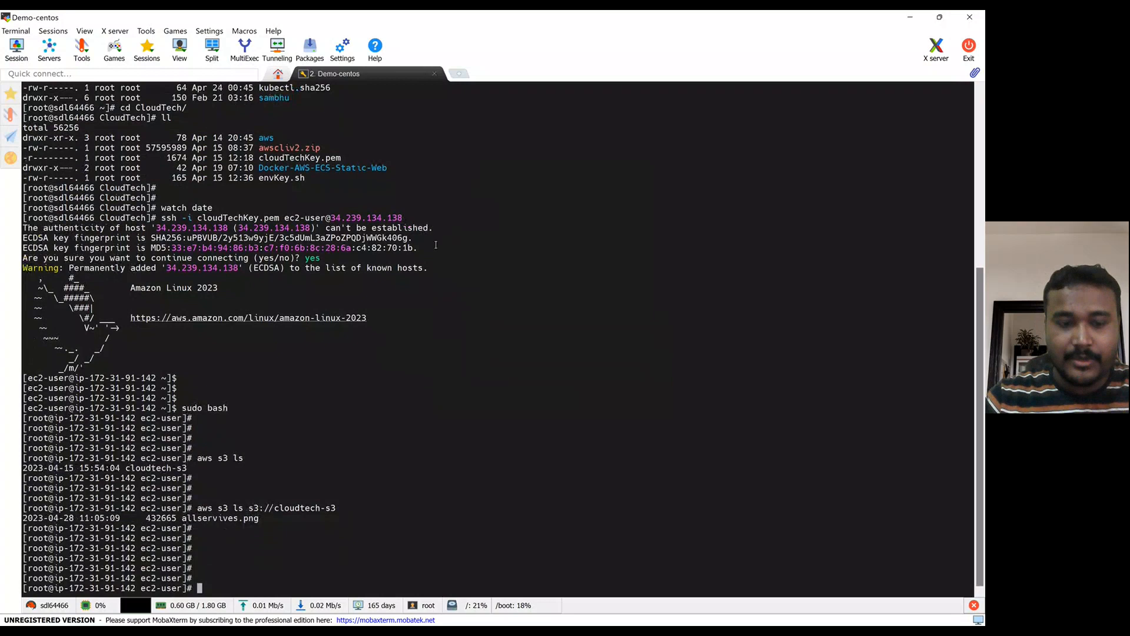
key("Up")
key("Return")
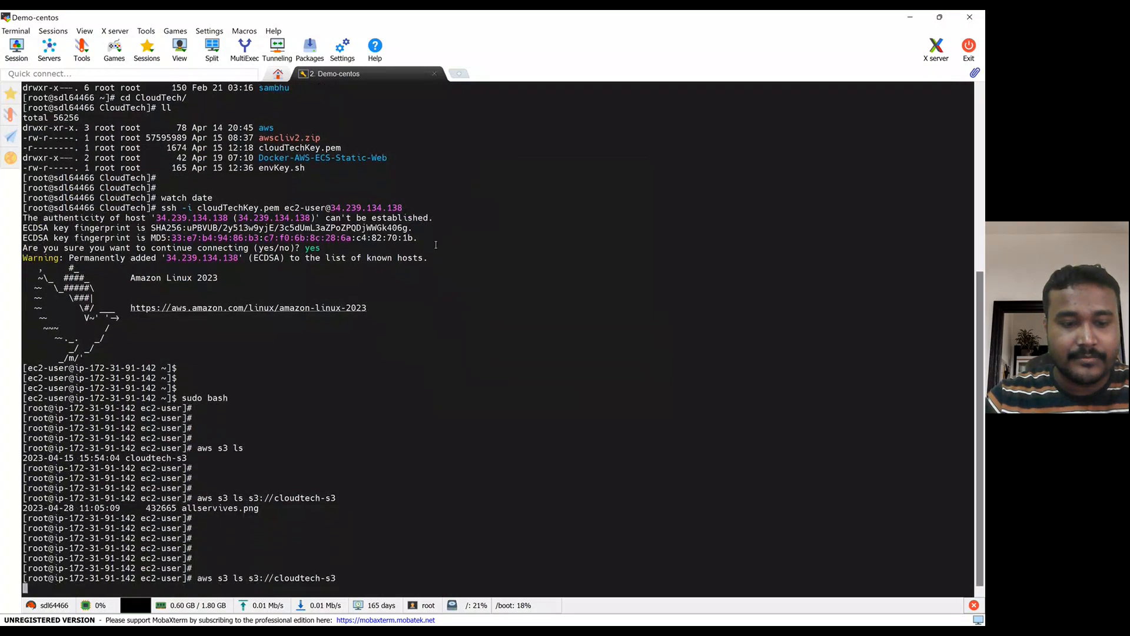
key("Return")
key("Return")
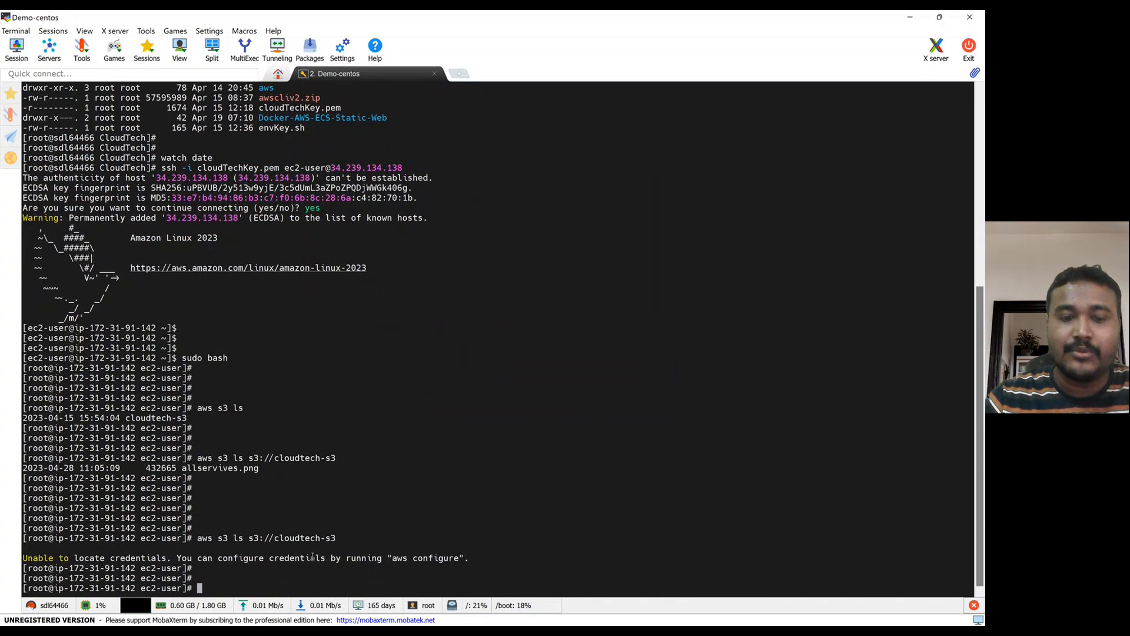
Examine the command suggested in the output for configuring AWS credentials.
double_click(399, 558)
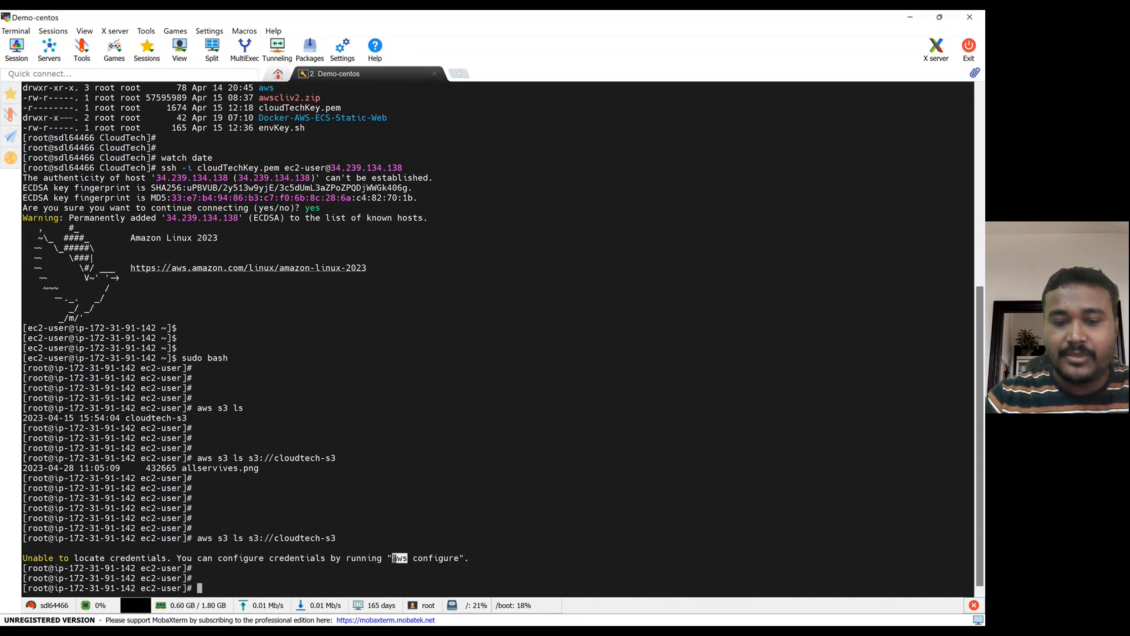
double_click(457, 559)
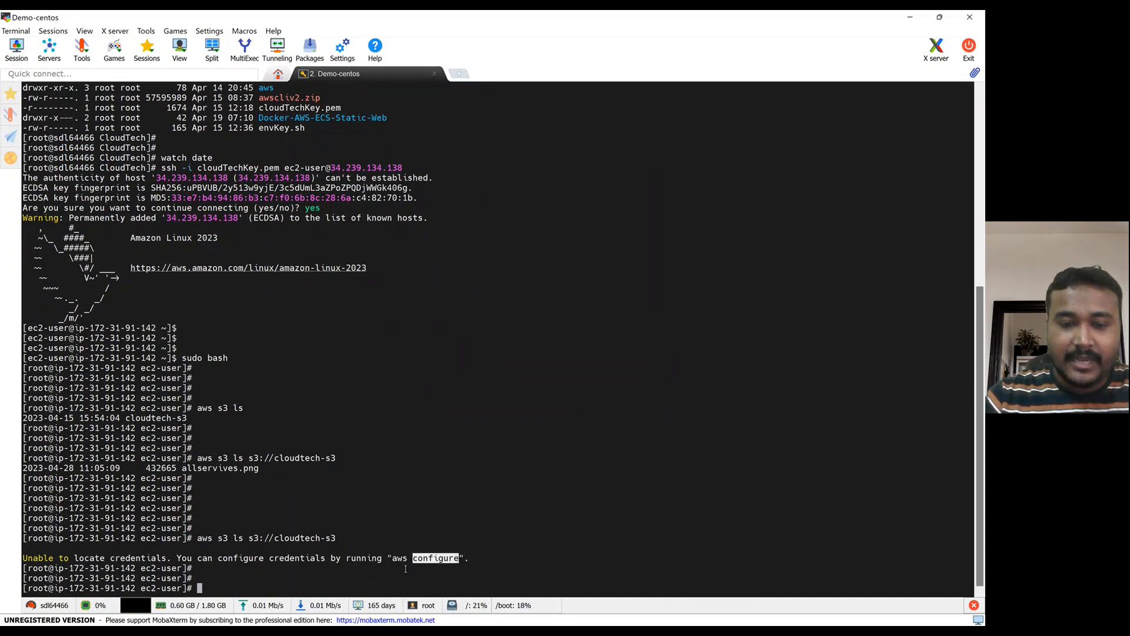
double_click(399, 557)
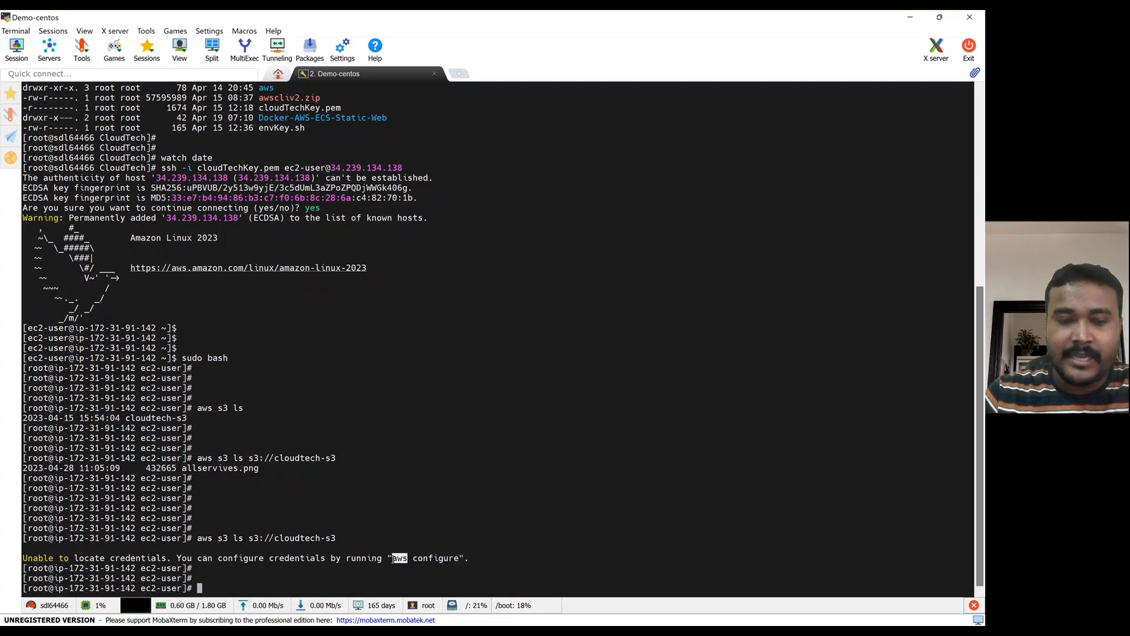
key("Return")
key("Return")
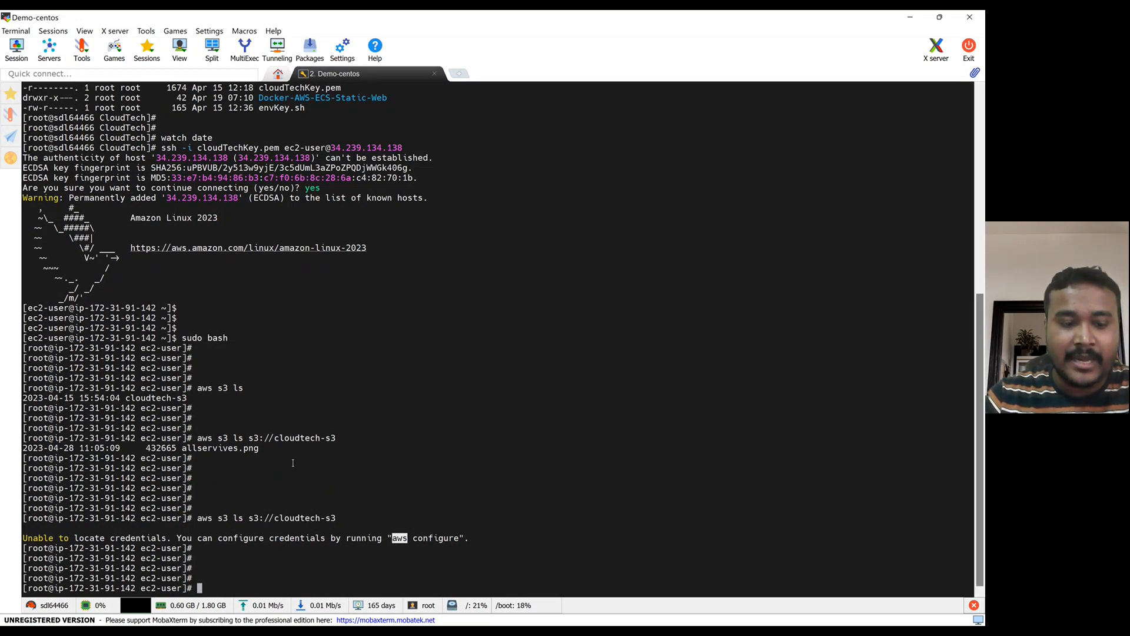
Return to the role creation in Chrome, choose EC2 as the use case, and continue to the permissions.
key("alt+Tab")
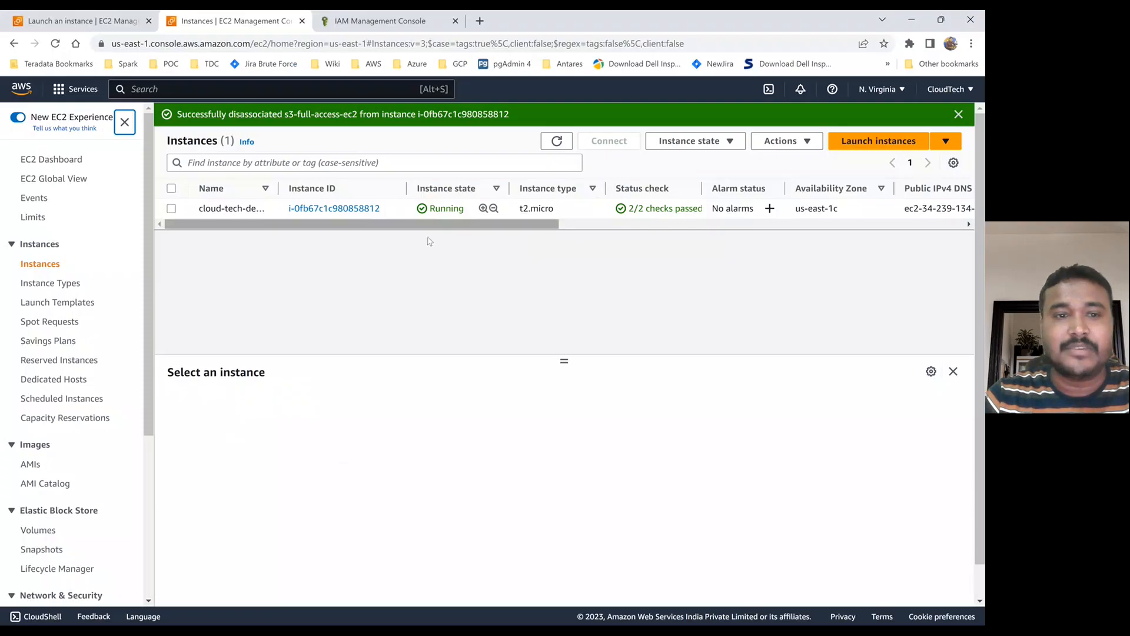
key("ctrl+Tab")
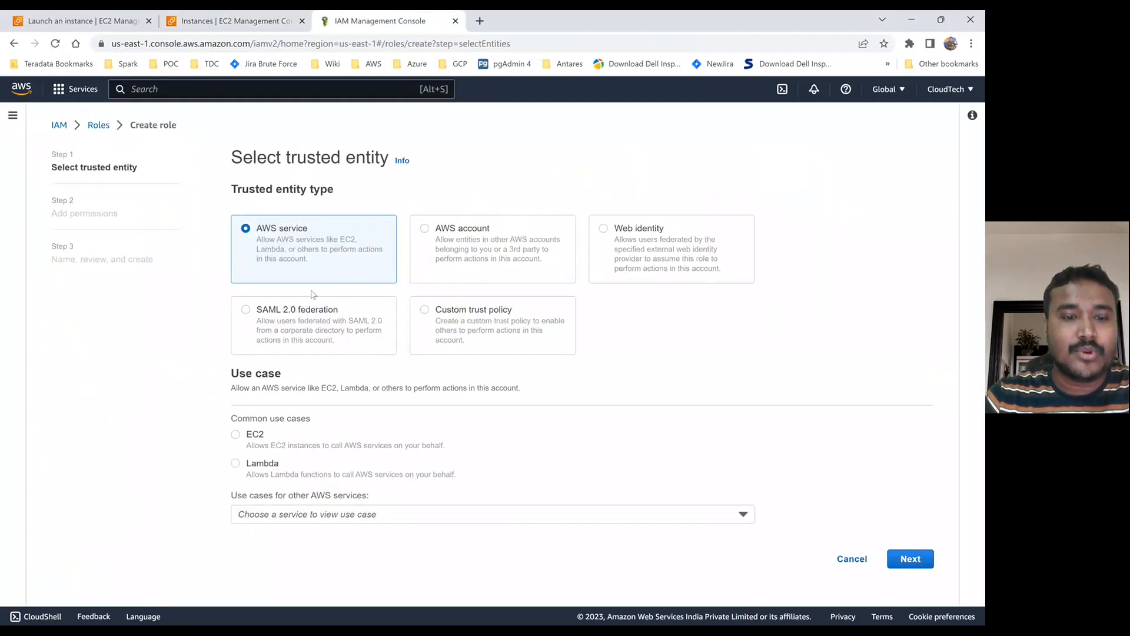
left_click(236, 435)
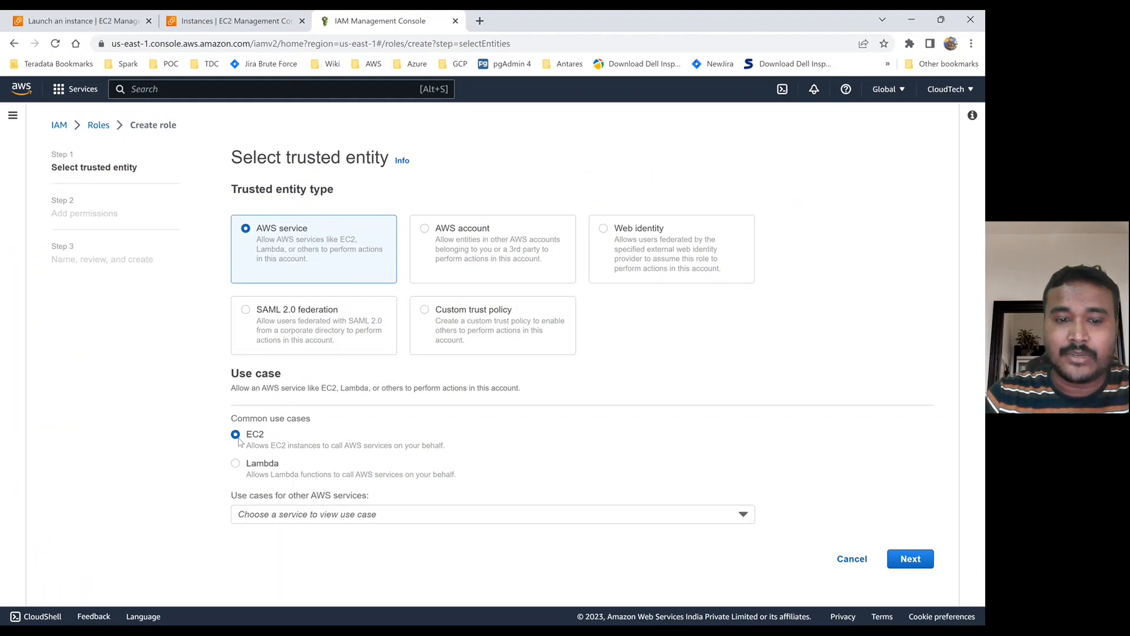
left_click(903, 560)
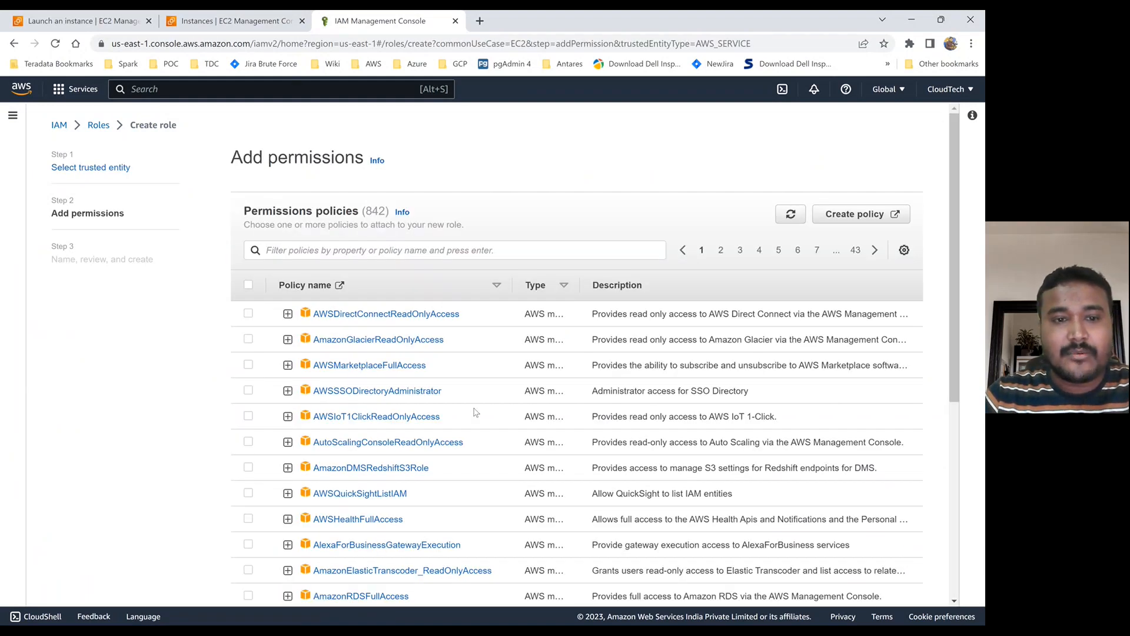
Filter the permissions policies for the new role by s3.
left_click(330, 253)
type("s3")
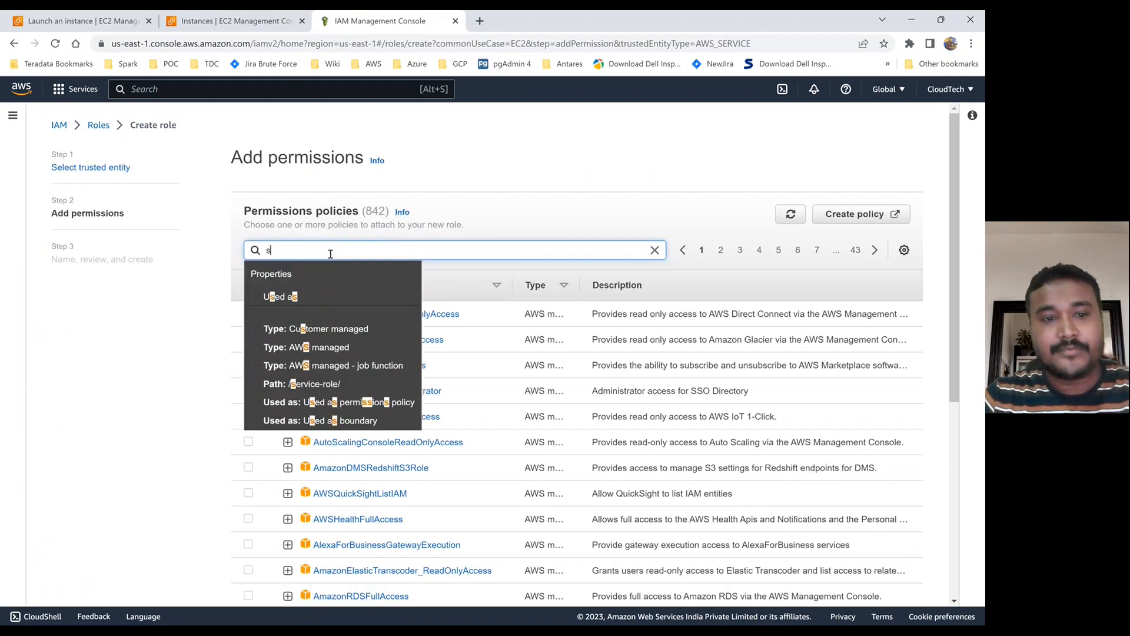
key("Return")
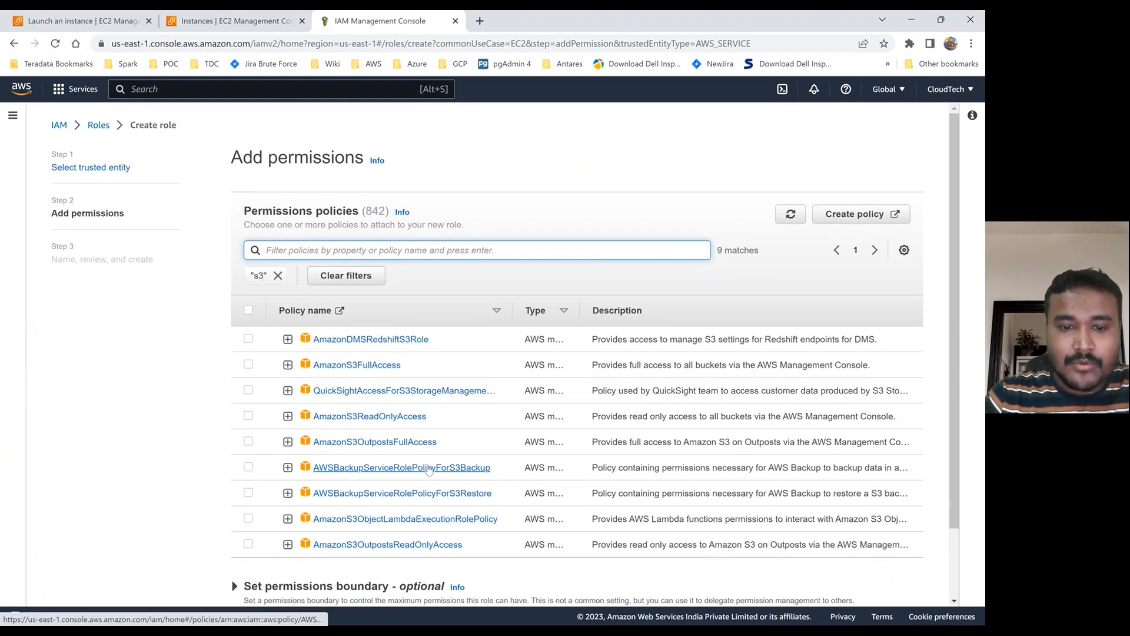
Expand the AmazonS3ReadOnlyAccess policy and examine the allowed actions and the Resource entry in its JSON.
scroll(427, 471, "down", 2)
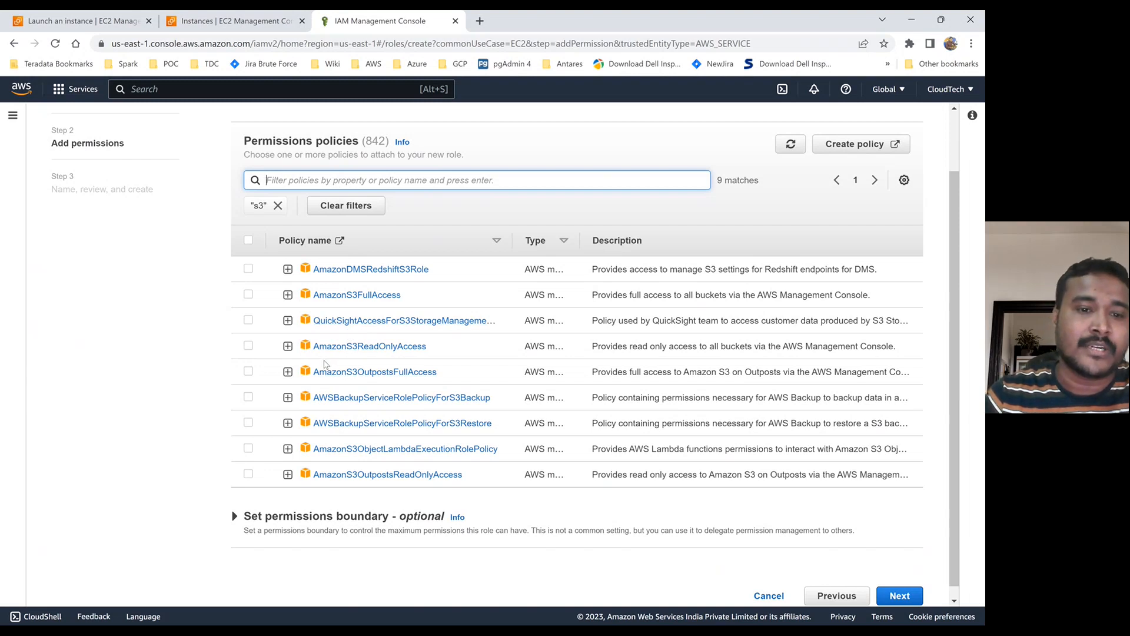
left_click(287, 348)
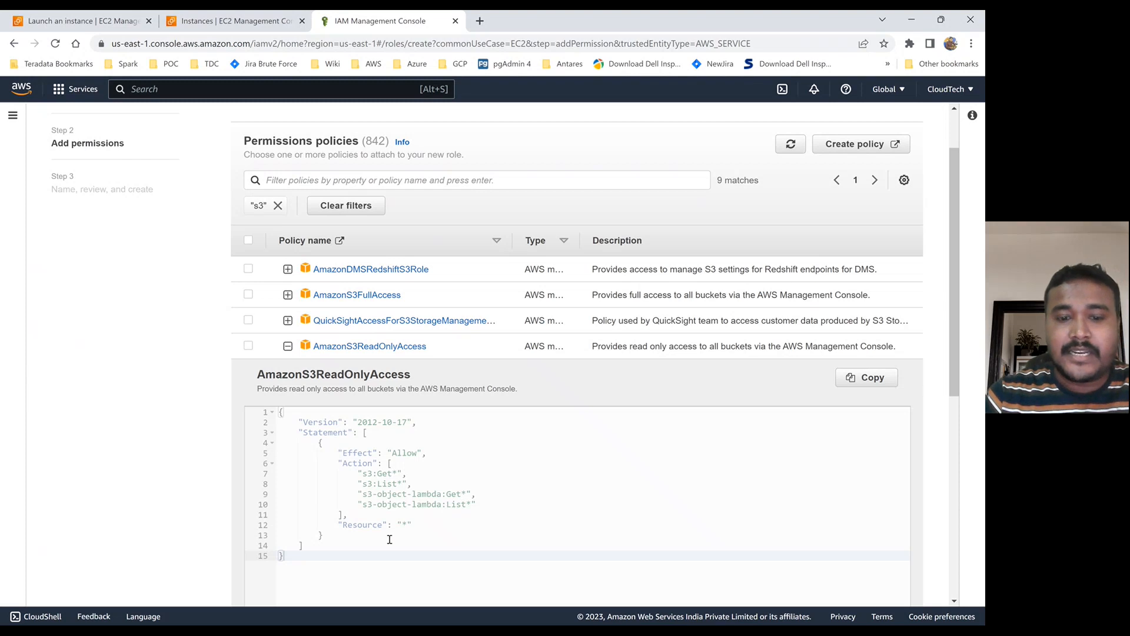
double_click(358, 527)
scroll(357, 527, "down", 2)
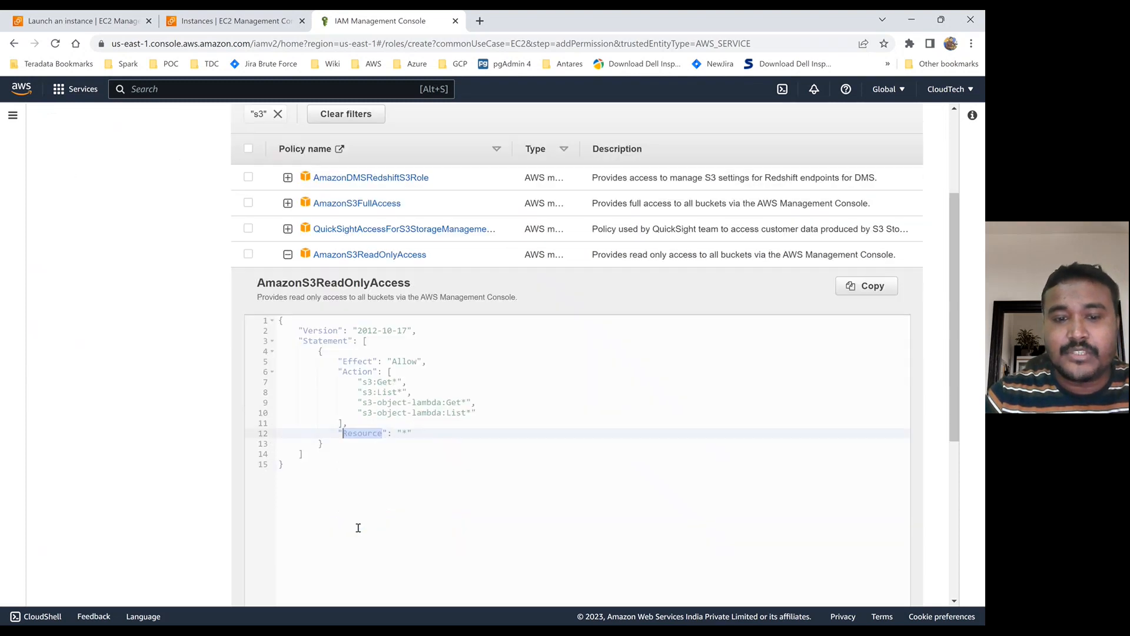
double_click(406, 427)
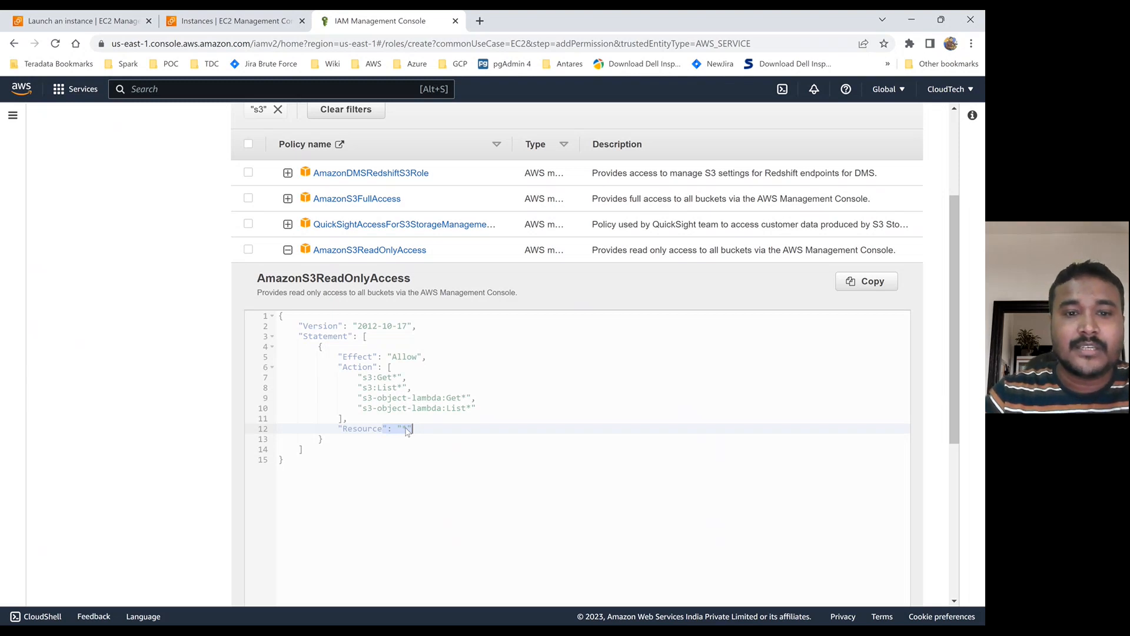
scroll(406, 431, "up", 3)
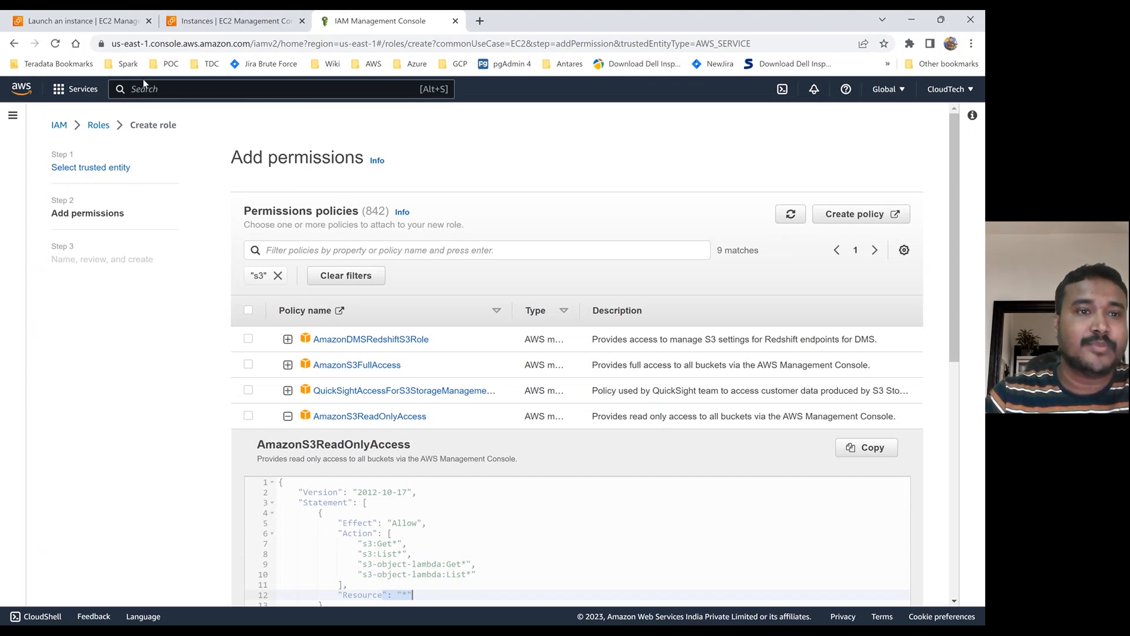
left_click(131, 51)
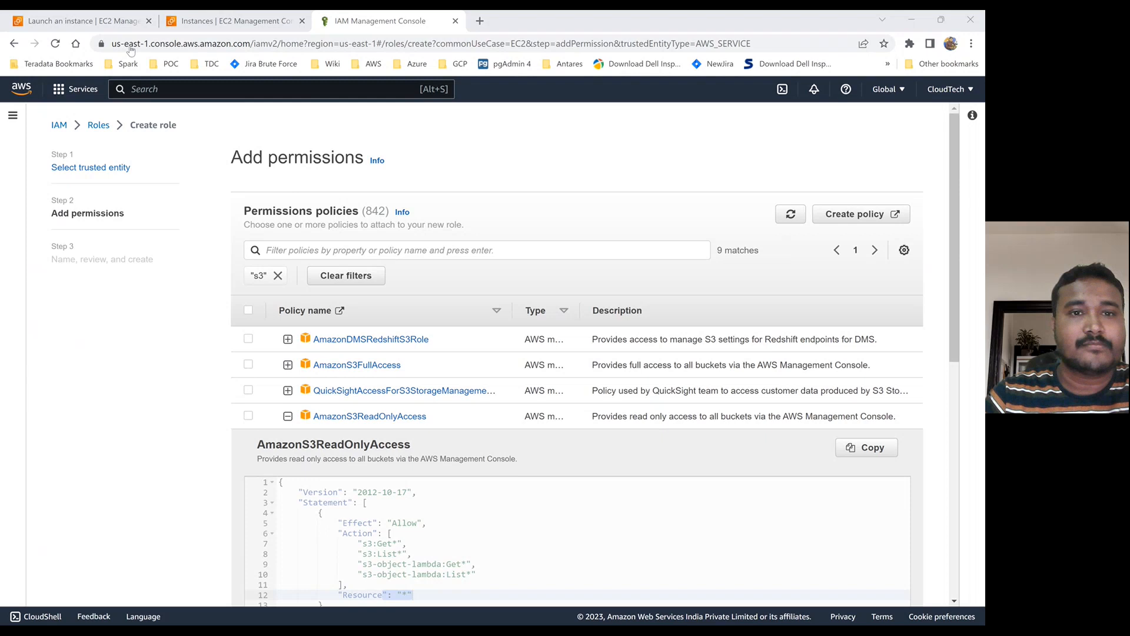